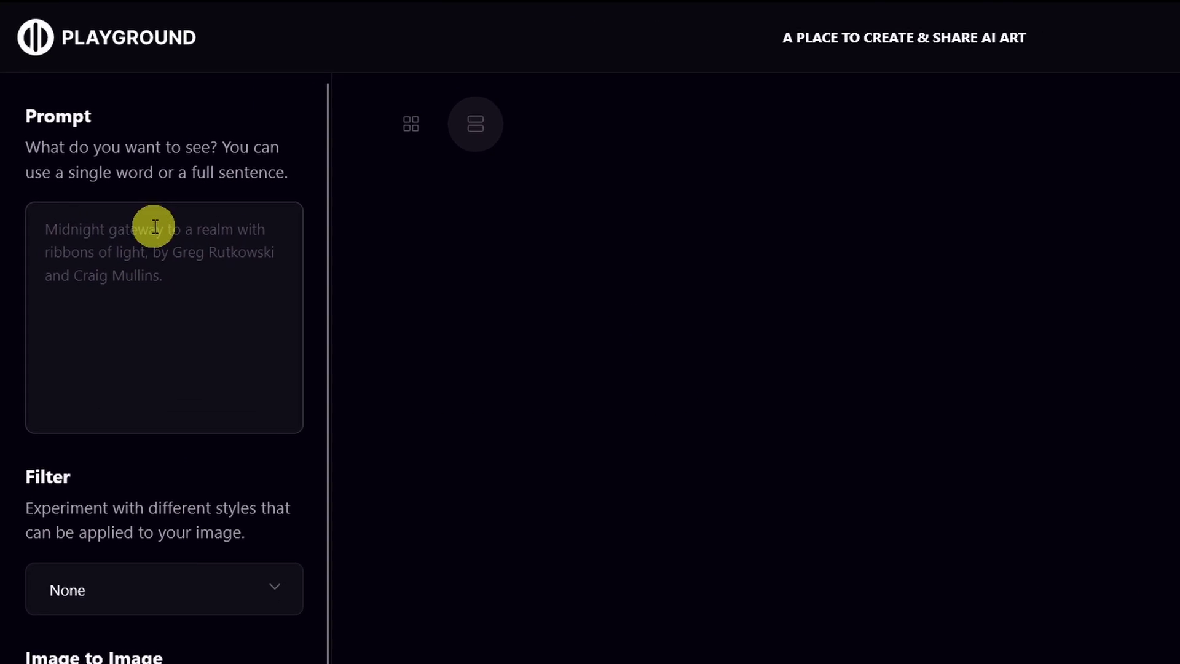
# Enter the prompt "a portrait of a cute and adorable racoon in a suit coat and top hat"
pyautogui.click(132, 285)
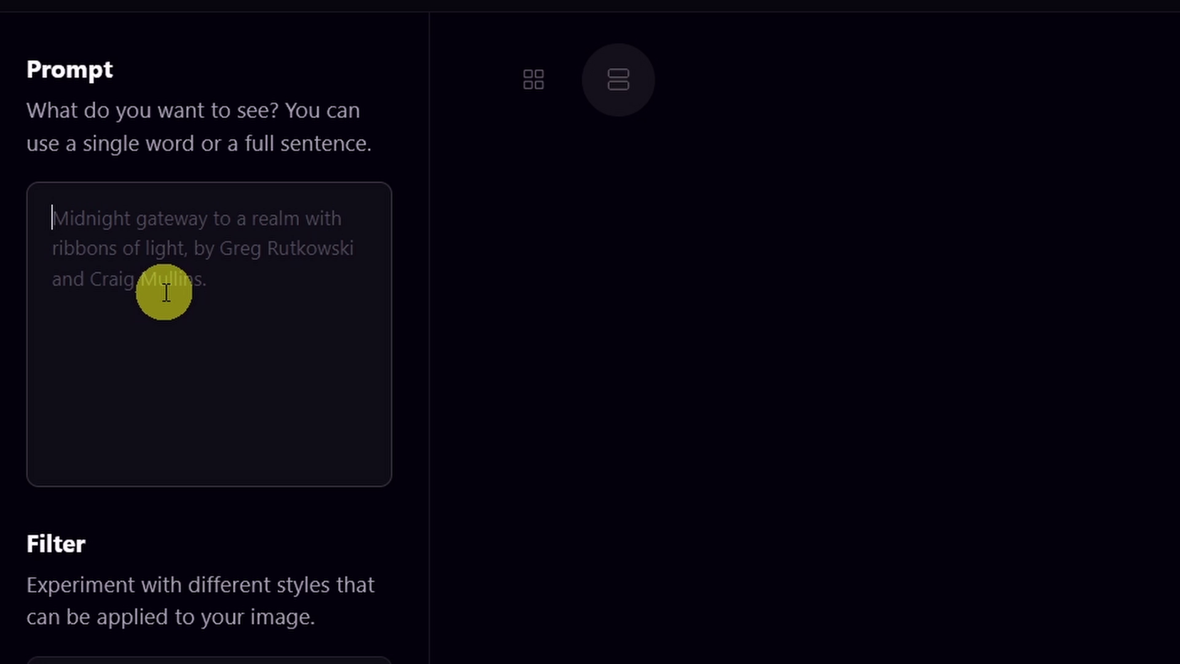
pyautogui.write('a portrait')
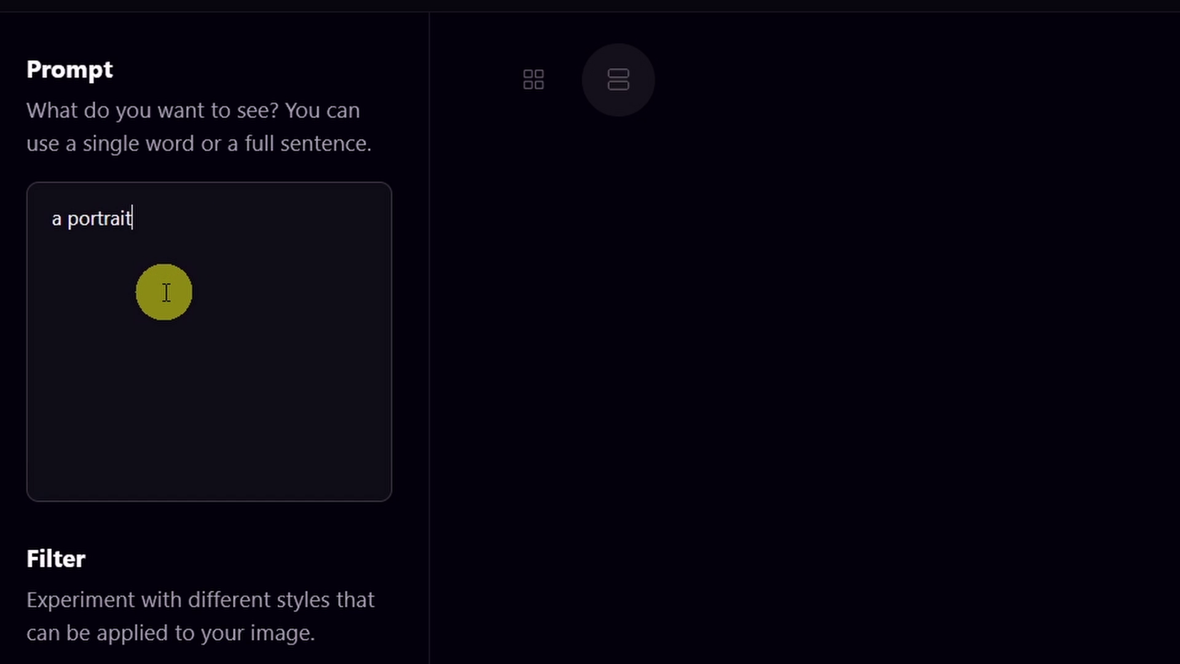
pyautogui.write(' of a cute and adortble')
pyautogui.press('BackSpace')
pyautogui.press('BackSpace')
pyautogui.press('BackSpace')
pyautogui.press('BackSpace')
pyautogui.write('able racooon')
pyautogui.press('BackSpace')
pyautogui.write('in a suit coat and top hat')
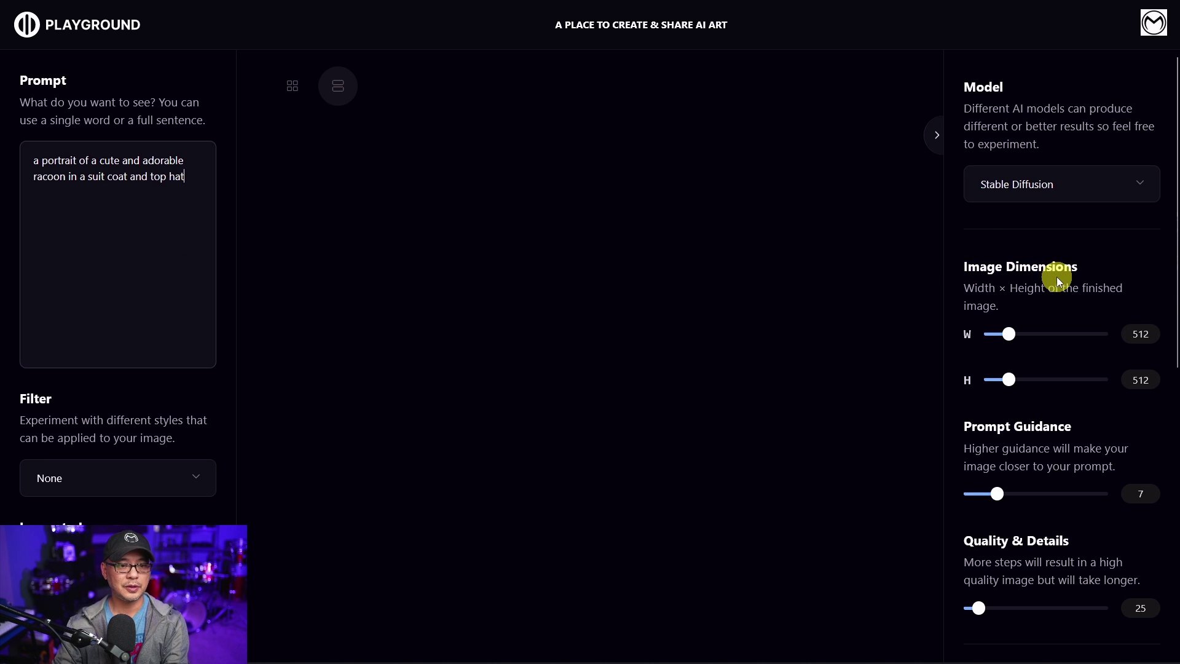
# Turn on the option to keep the generated images private
pyautogui.scroll(-8, 1057, 277)
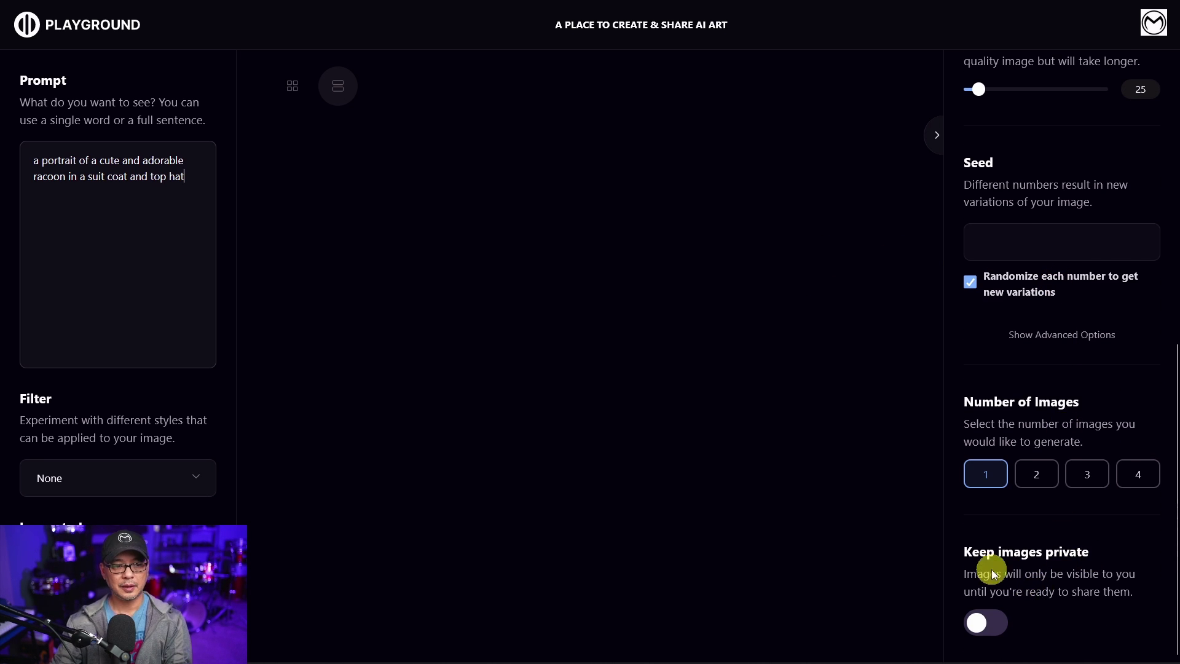
pyautogui.click(982, 625)
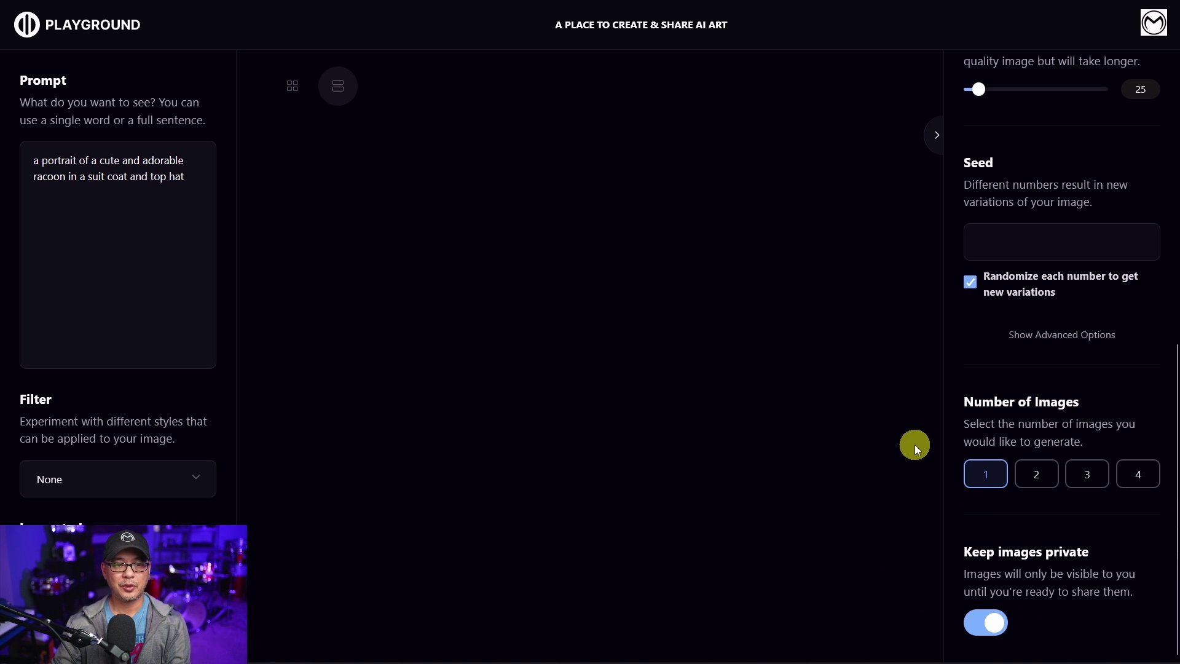
# Check which AI models are available, keeping Stable Diffusion selected
pyautogui.scroll(10, 972, 196)
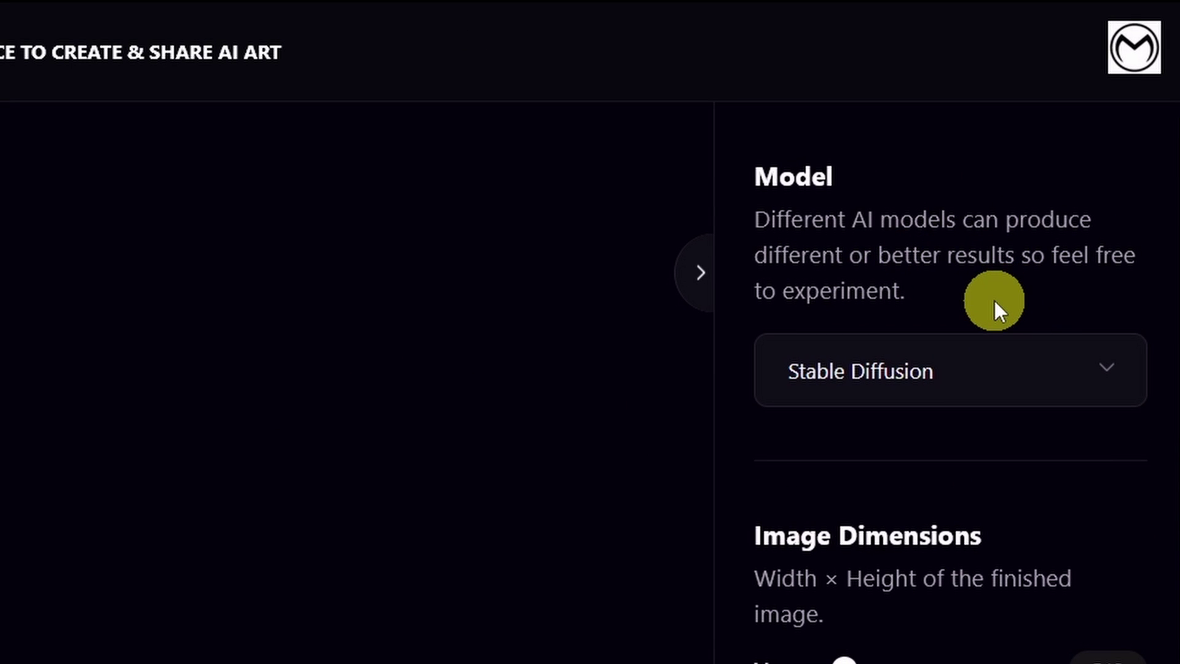
pyautogui.click(988, 372)
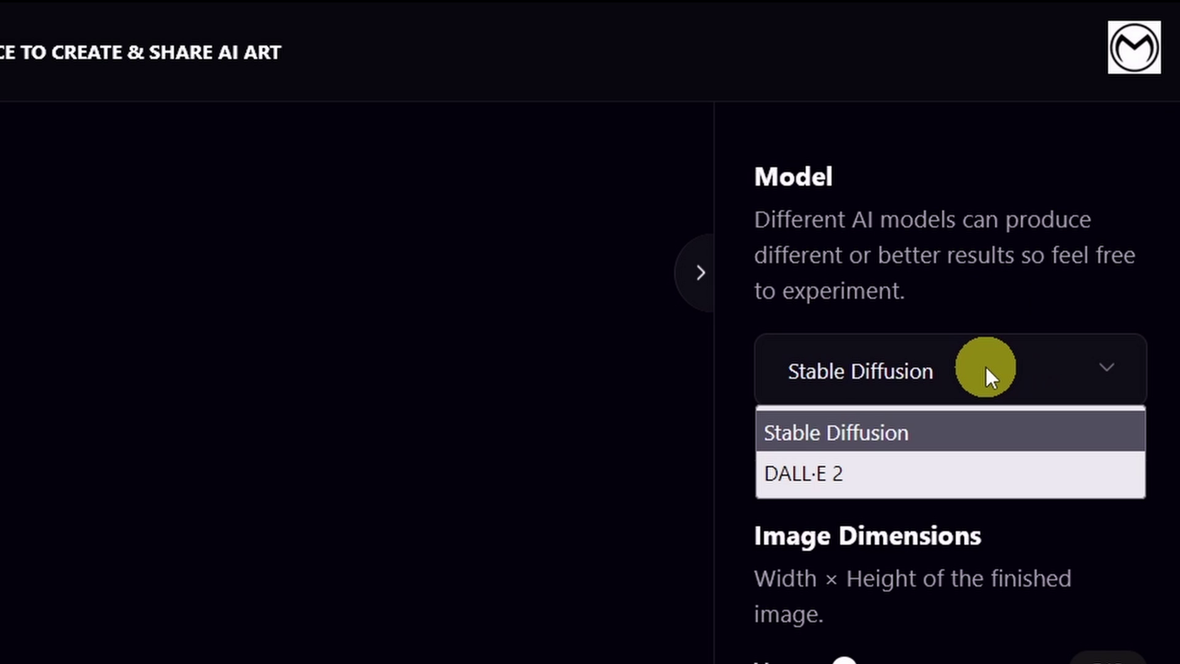
pyautogui.click(545, 374)
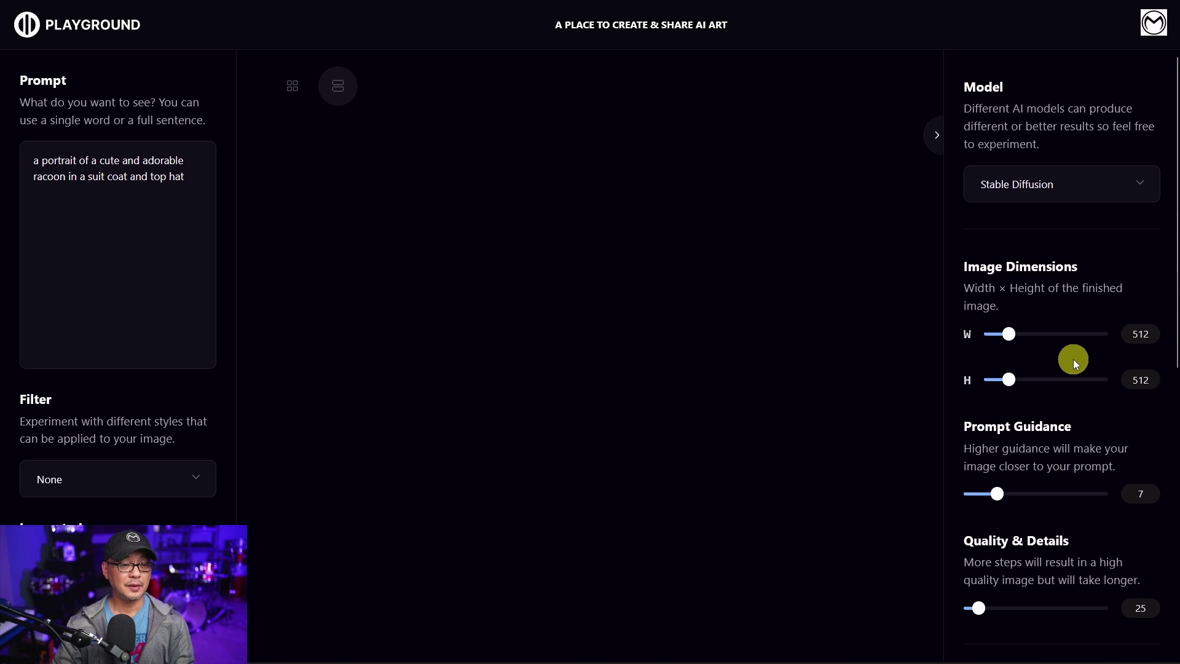
# Set the number of images to 4 and generate the raccoon portraits
pyautogui.scroll(-8, 1075, 363)
pyautogui.click(1137, 477)
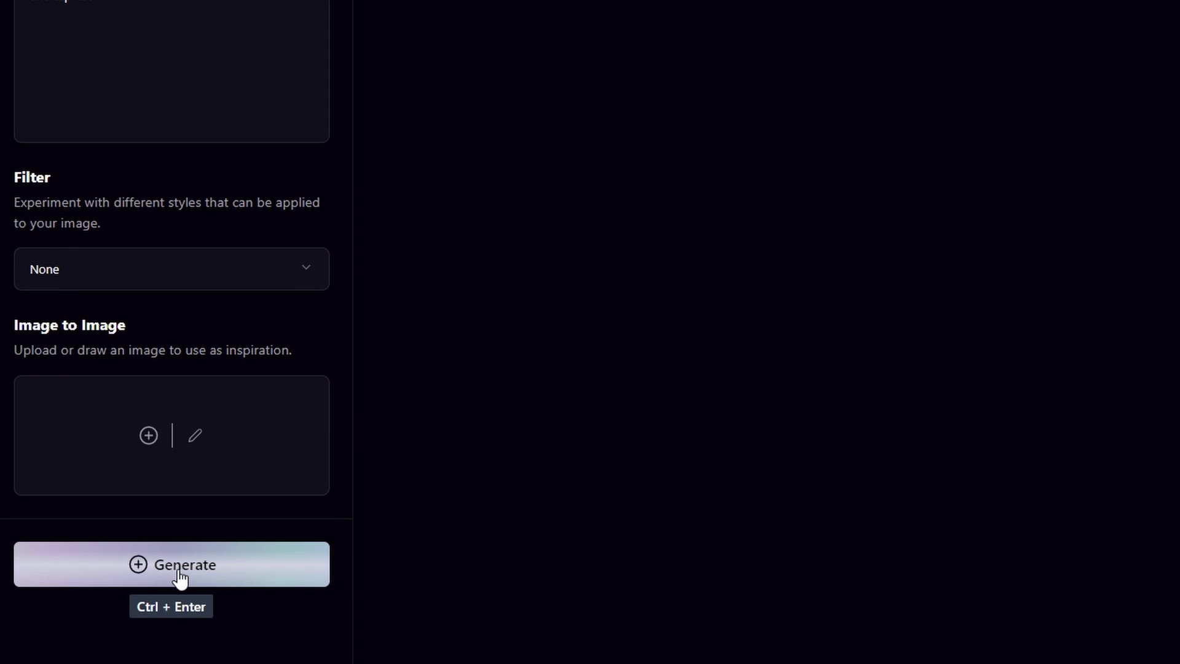
pyautogui.click(180, 577)
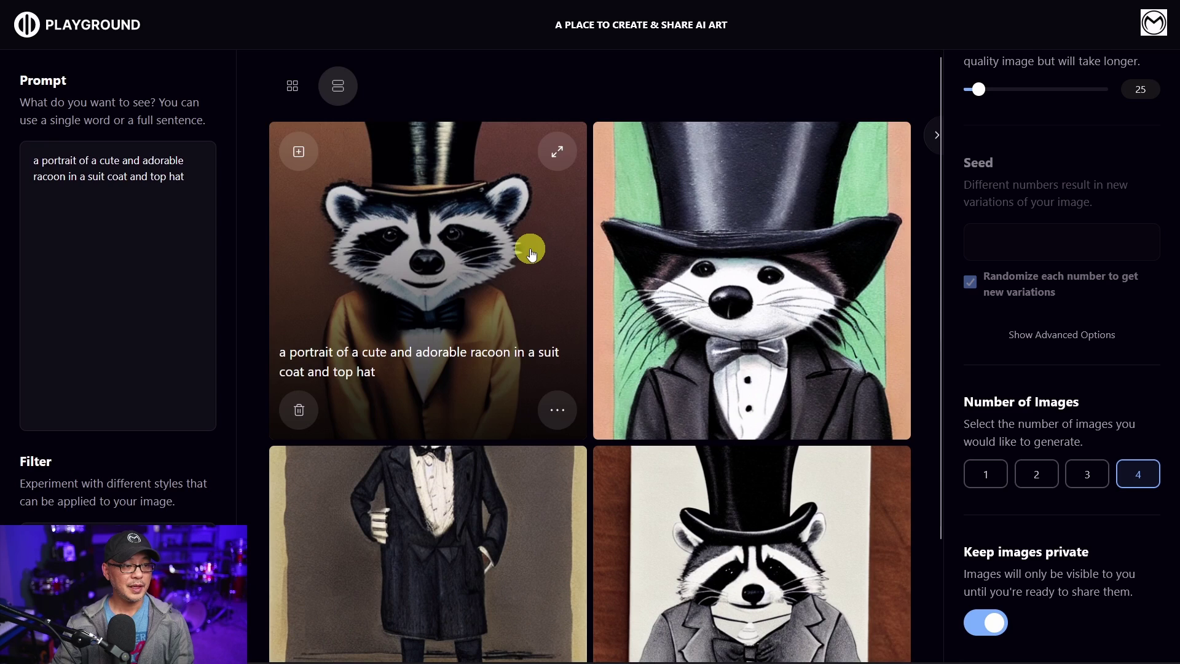
# Review the four generated portraits and delete the full-body one with the head cut off
pyautogui.scroll(-2, 527, 245)
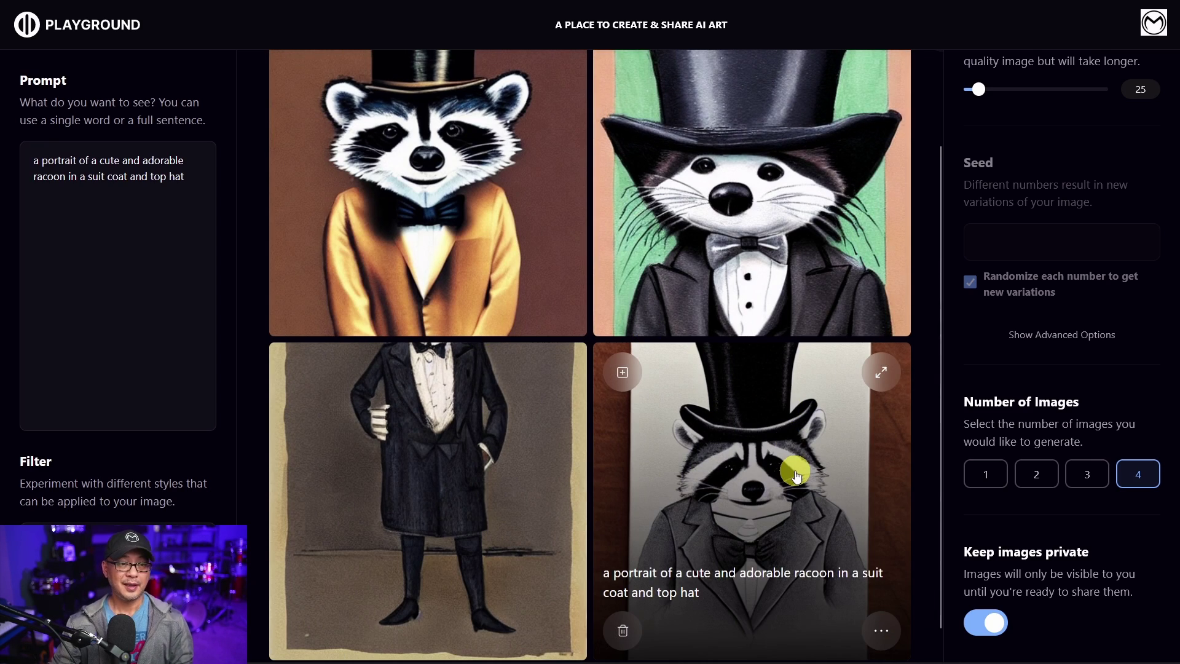
pyautogui.scroll(2, 796, 474)
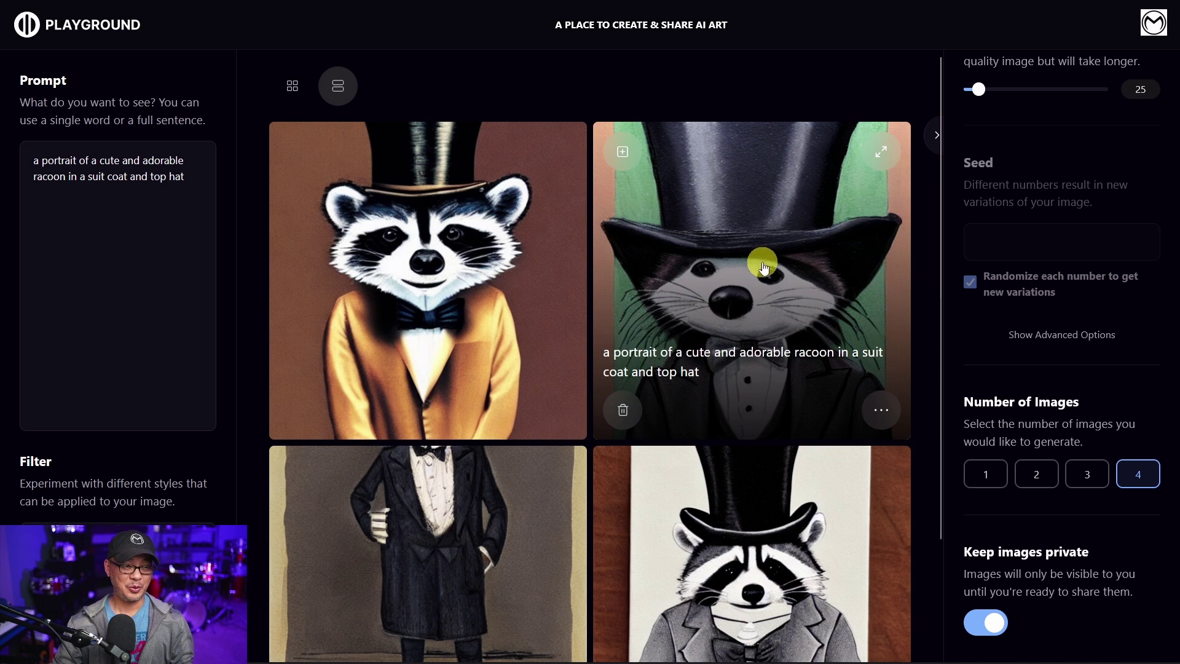
pyautogui.scroll(-2, 456, 435)
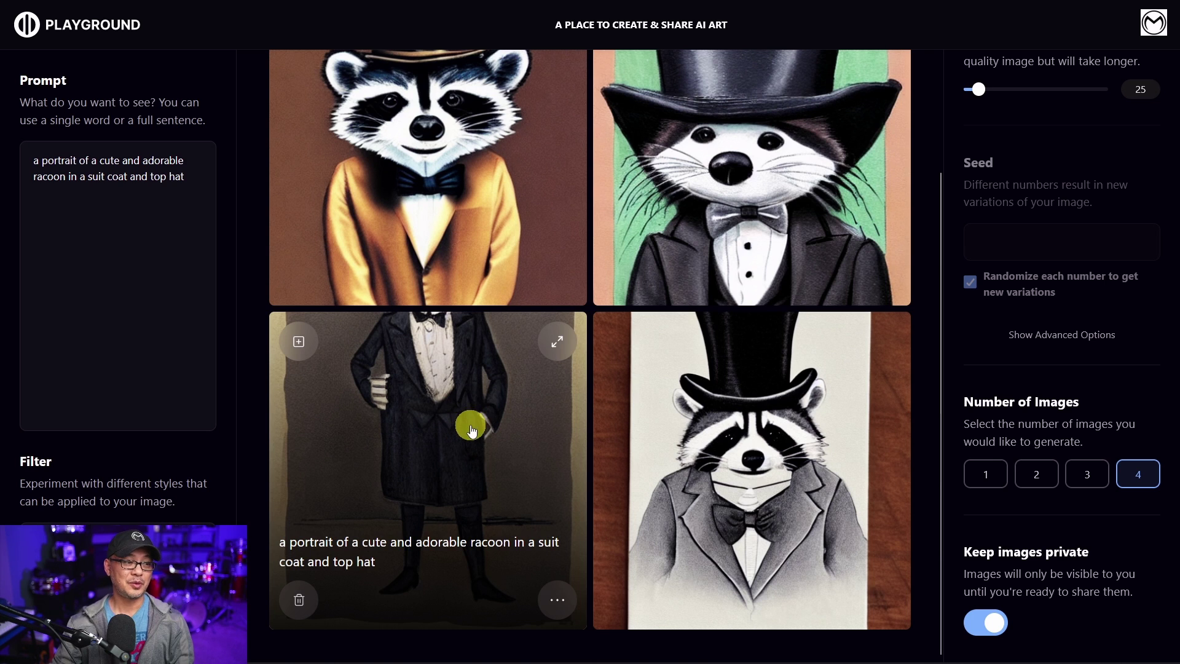
pyautogui.click(301, 612)
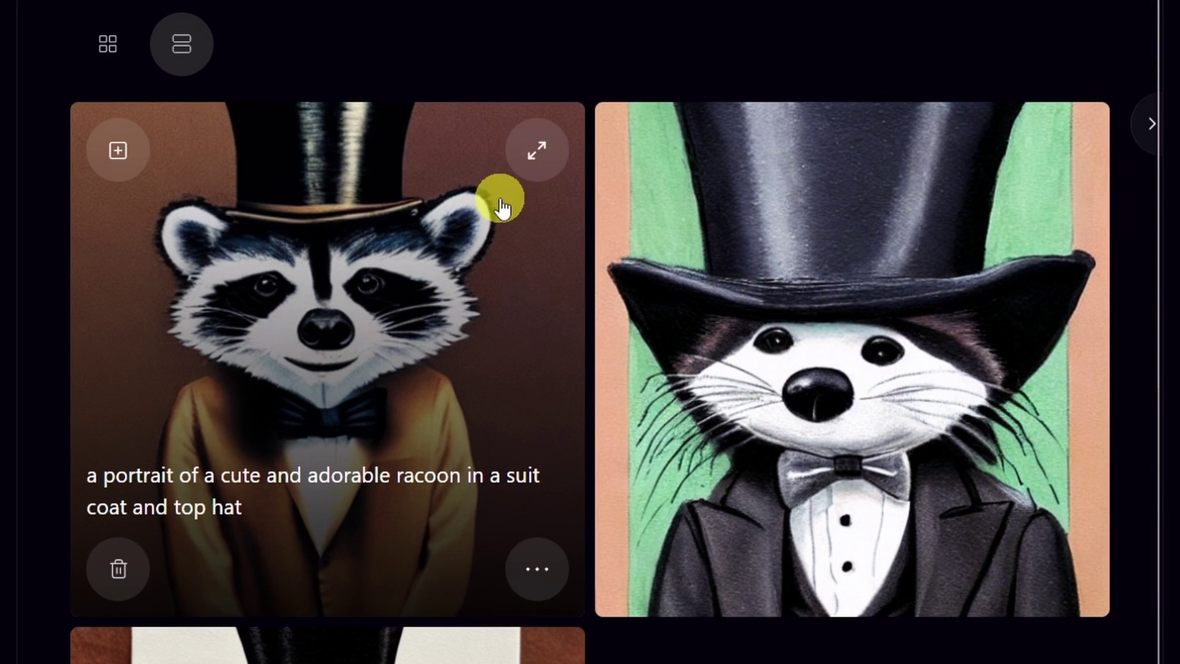
# View the yellow-jacket raccoon image enlarged, close it, and look through that image's additional actions
pyautogui.click(537, 151)
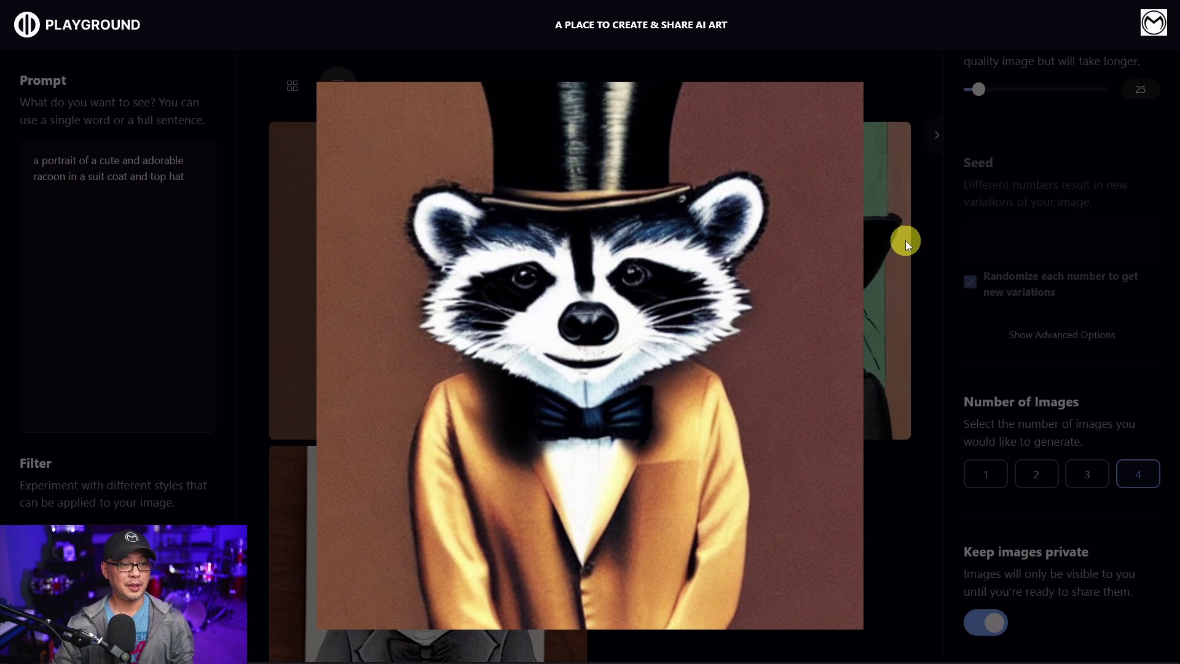
pyautogui.click(905, 241)
pyautogui.click(557, 409)
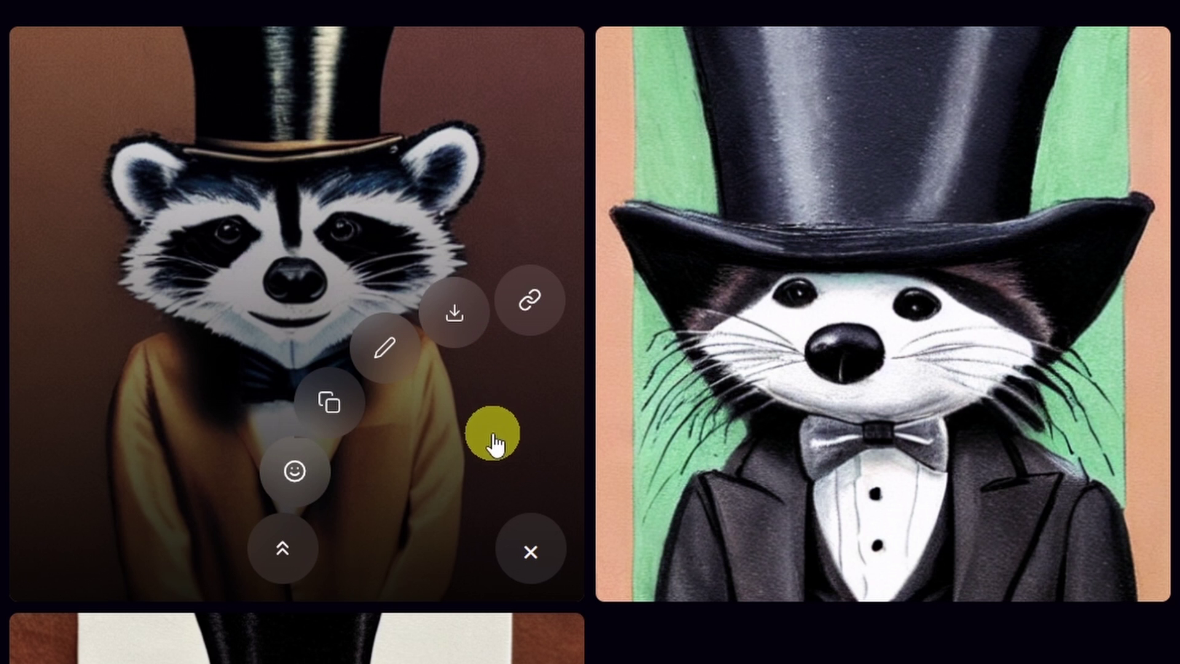
pyautogui.click(531, 551)
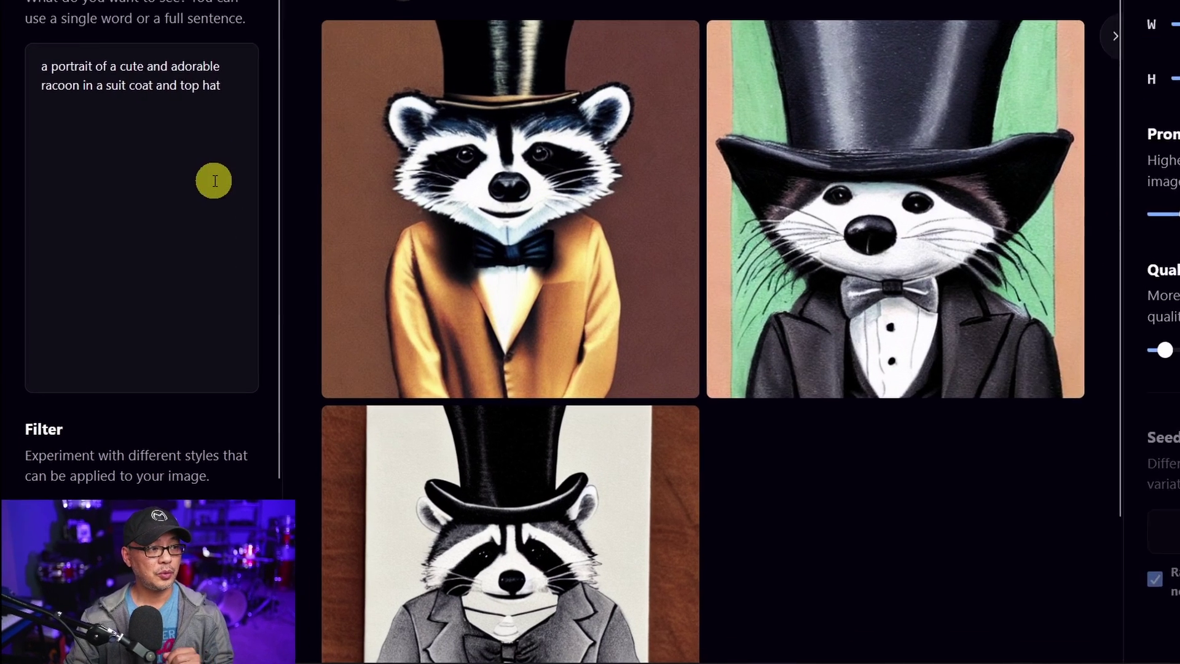
# Apply the Lush illumination filter and generate a new set of images from the same prompt
pyautogui.scroll(-3, 177, 257)
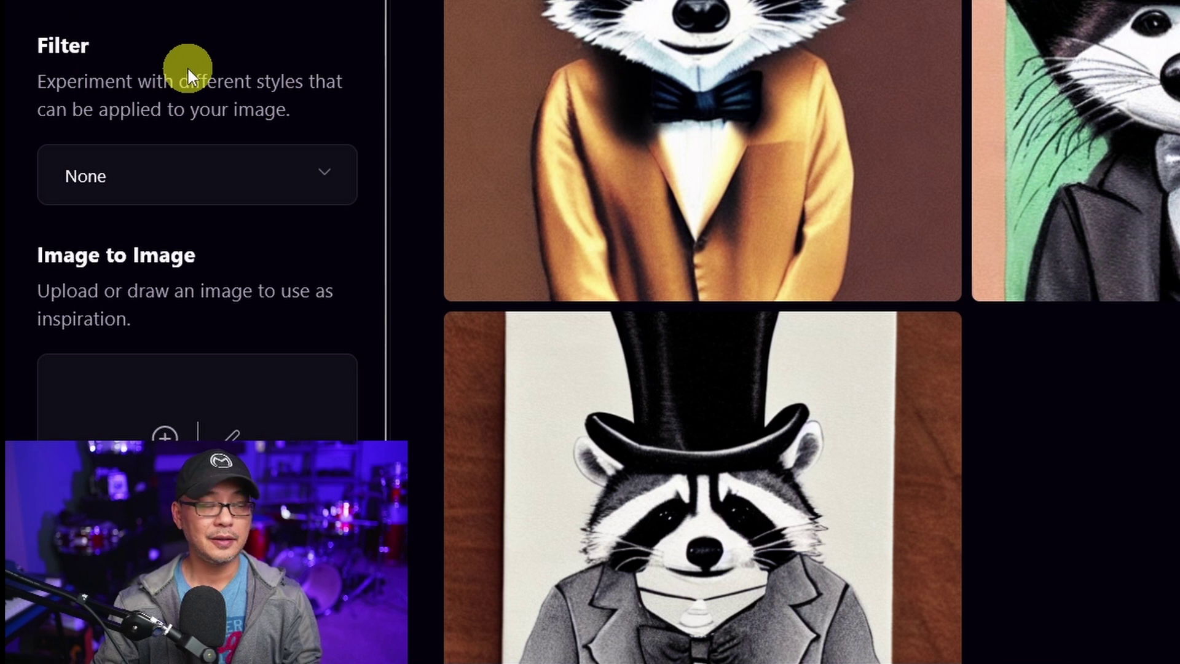
pyautogui.click(235, 172)
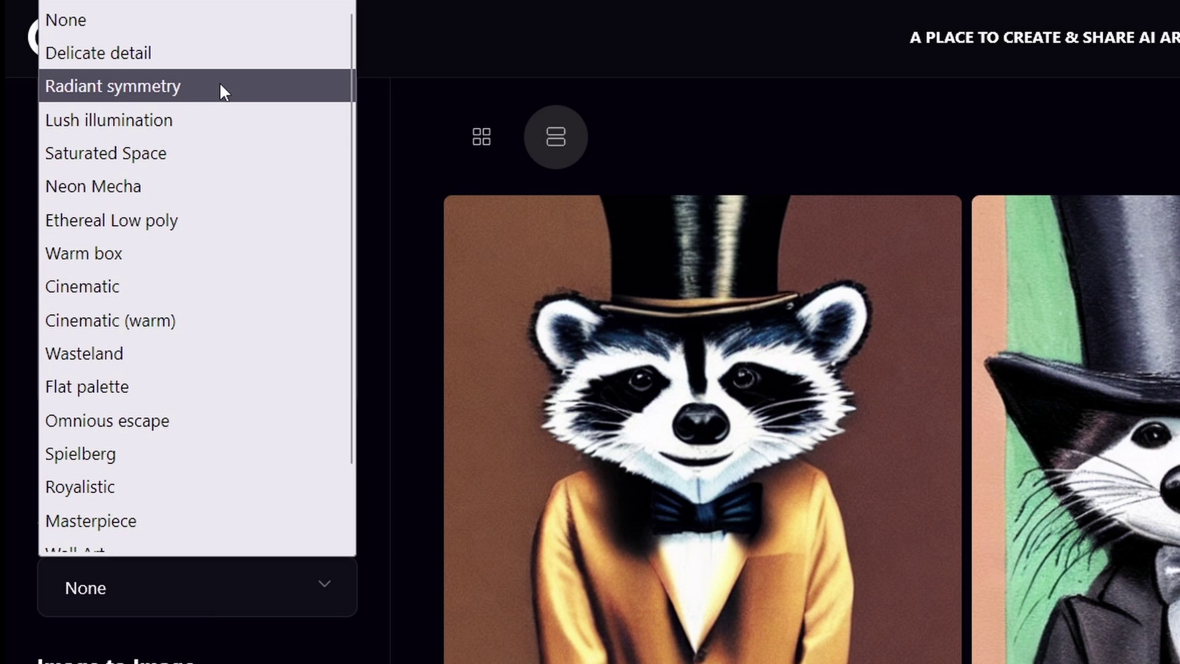
pyautogui.click(239, 121)
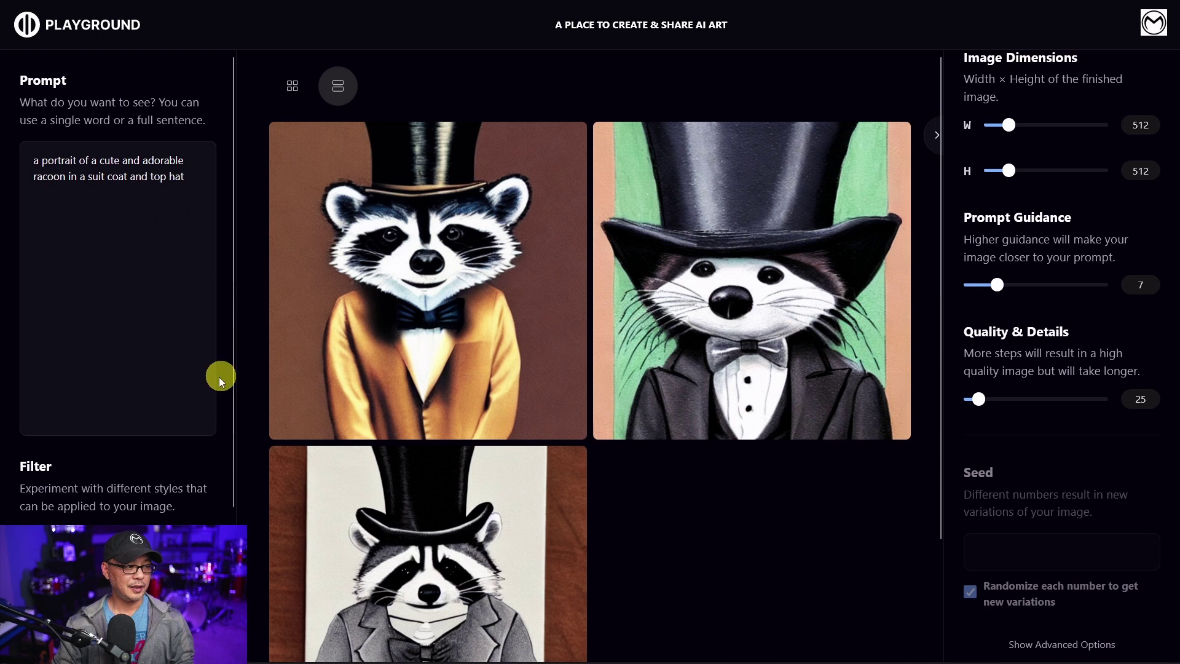
pyautogui.scroll(-3, 220, 379)
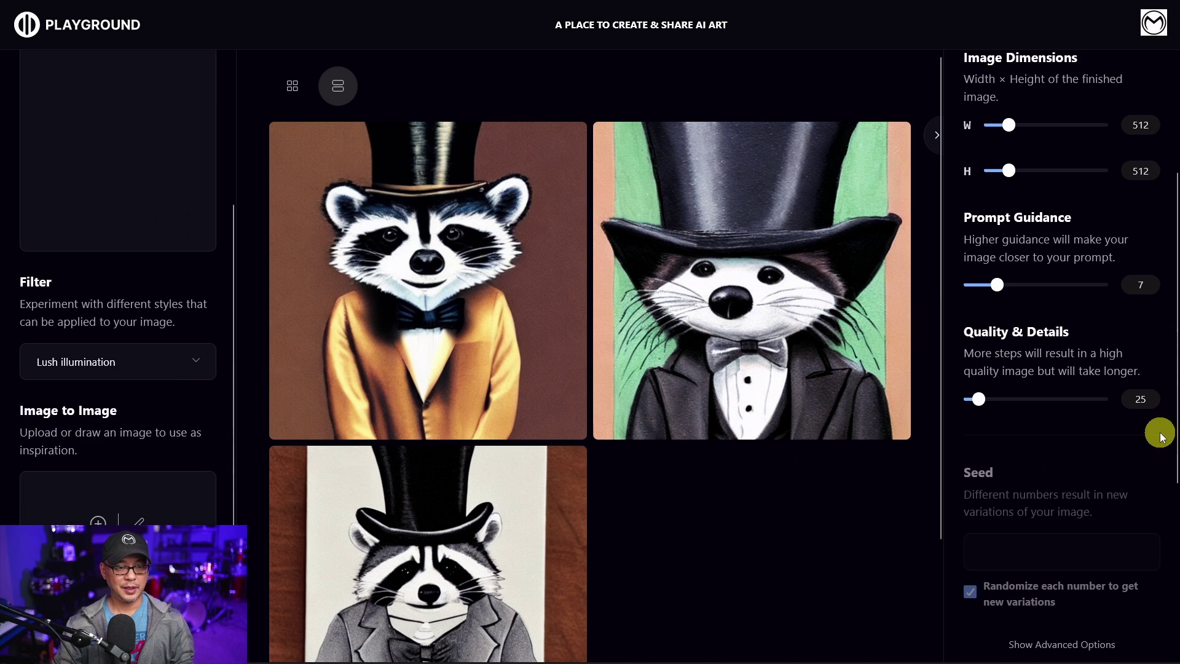
pyautogui.scroll(-5, 1156, 434)
pyautogui.scroll(8, 1103, 366)
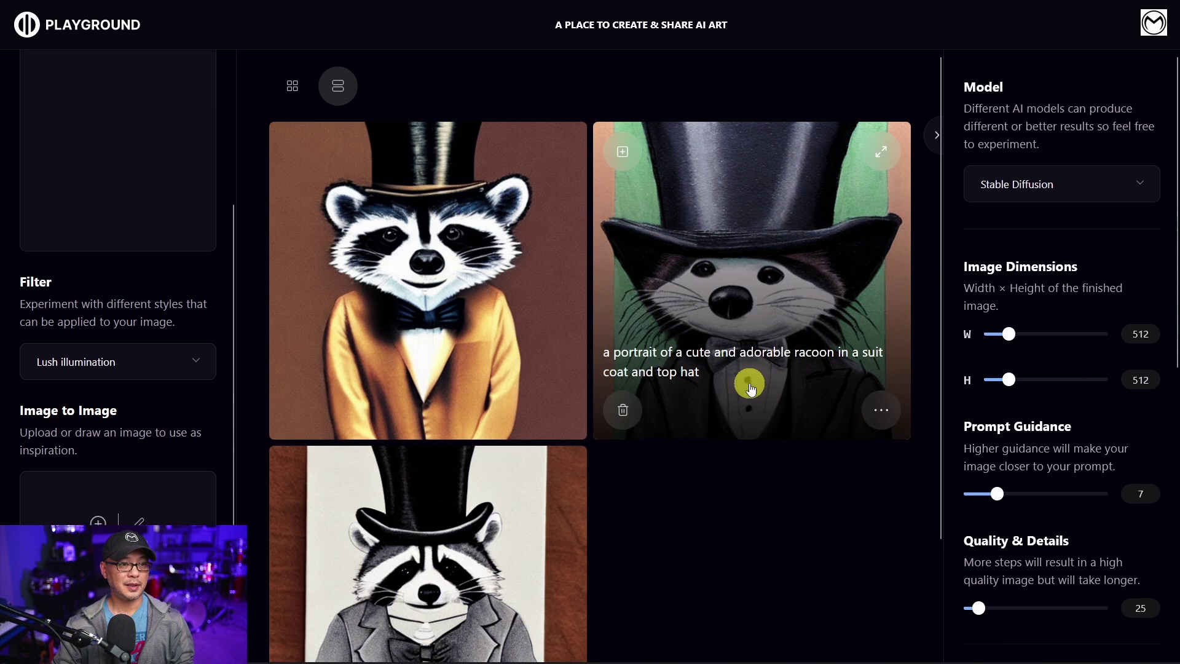
pyautogui.scroll(-2, 733, 405)
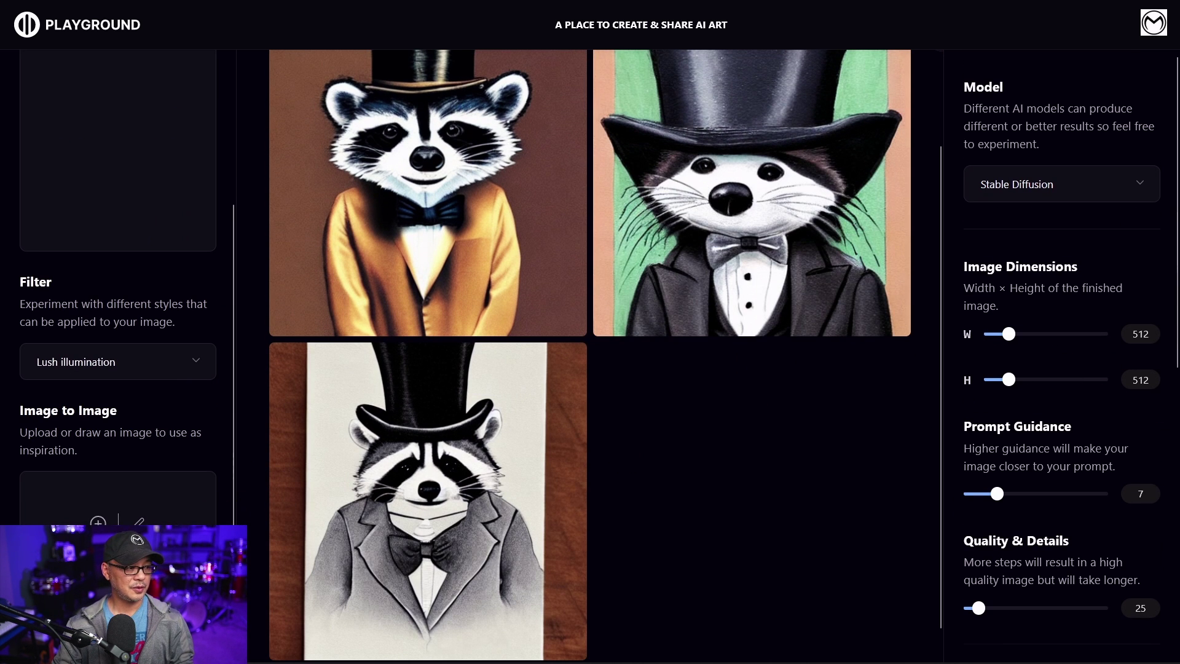
pyautogui.click(118, 633)
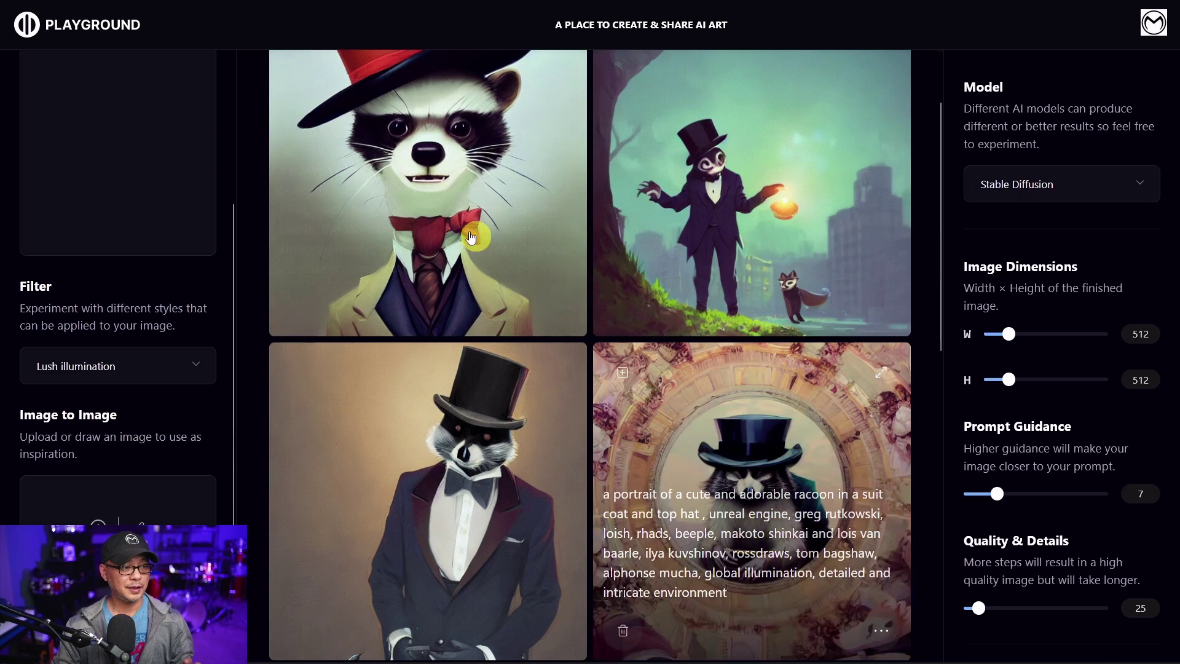
# Compare the filtered images with the earlier unfiltered ones and read the expanded prompts on them
pyautogui.scroll(-3, 834, 319)
pyautogui.scroll(-3, 835, 319)
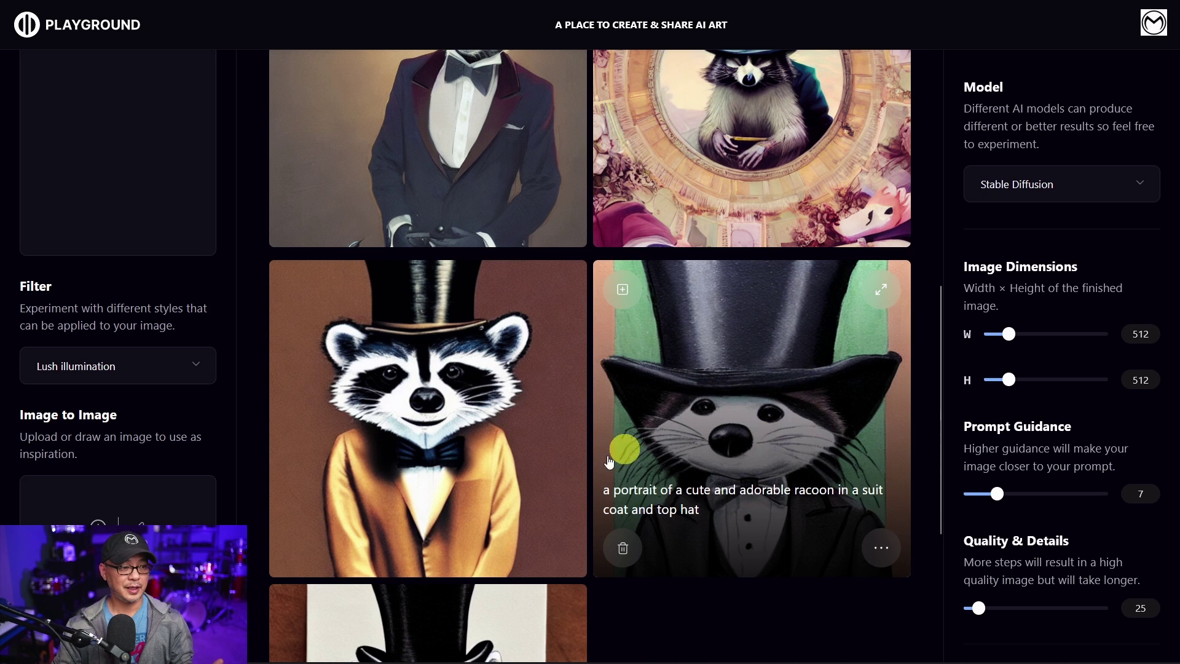
pyautogui.scroll(3, 730, 462)
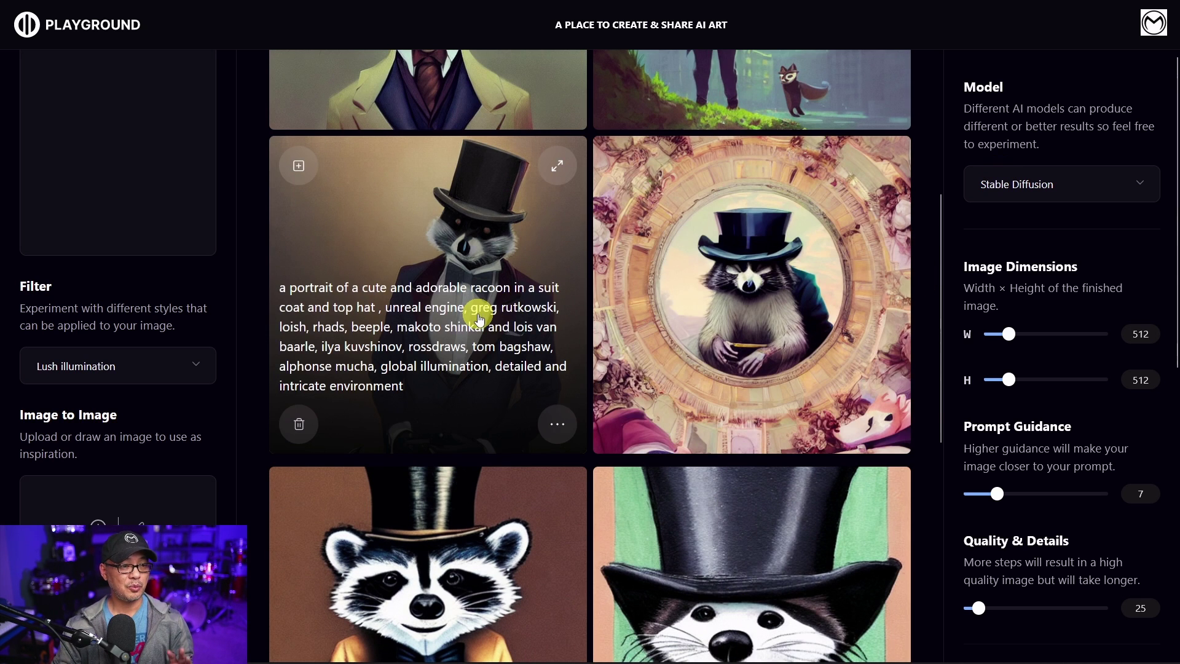
pyautogui.scroll(4, 479, 332)
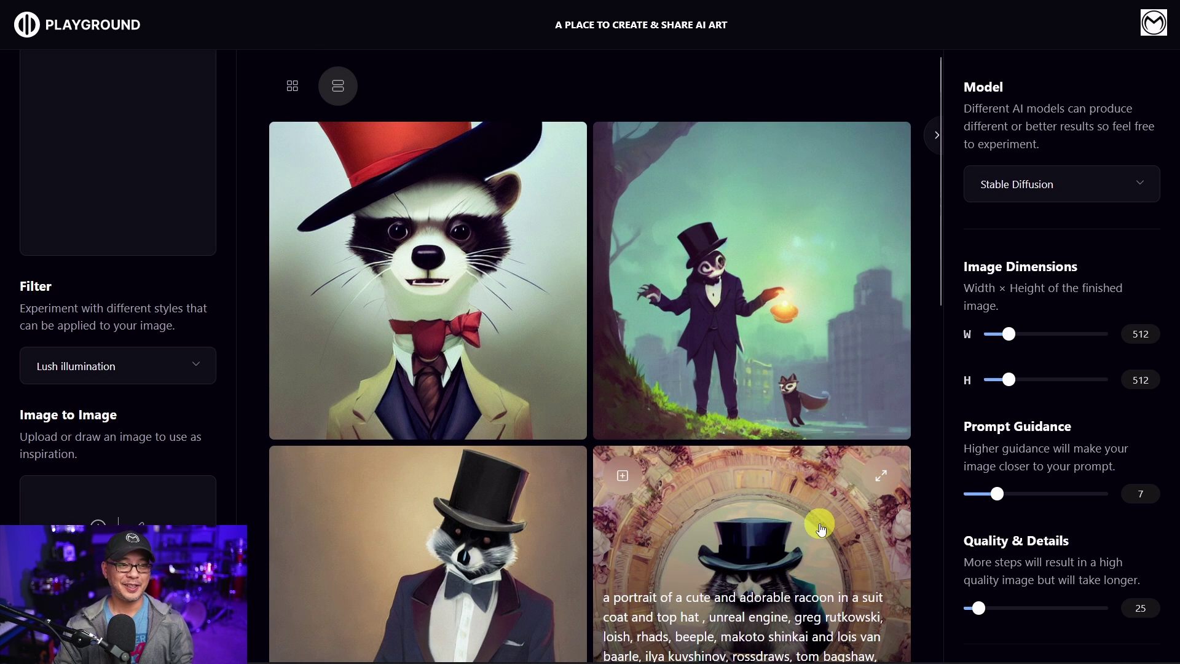
pyautogui.moveTo(672, 297)
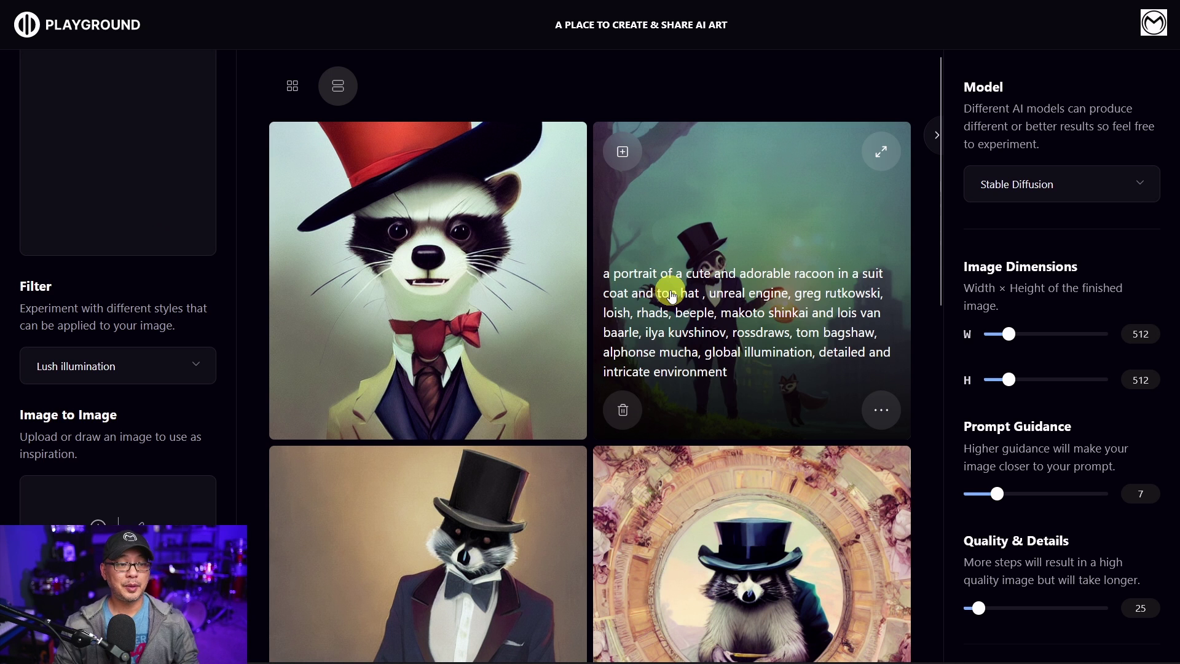
pyautogui.moveTo(435, 304)
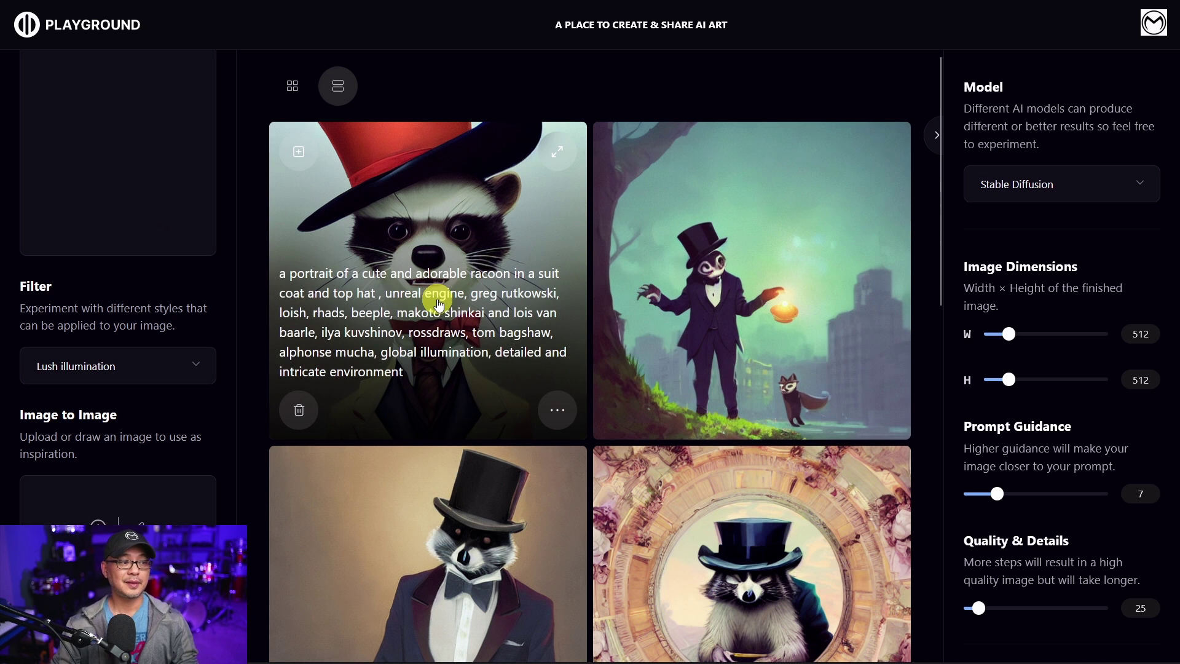
pyautogui.moveTo(689, 529)
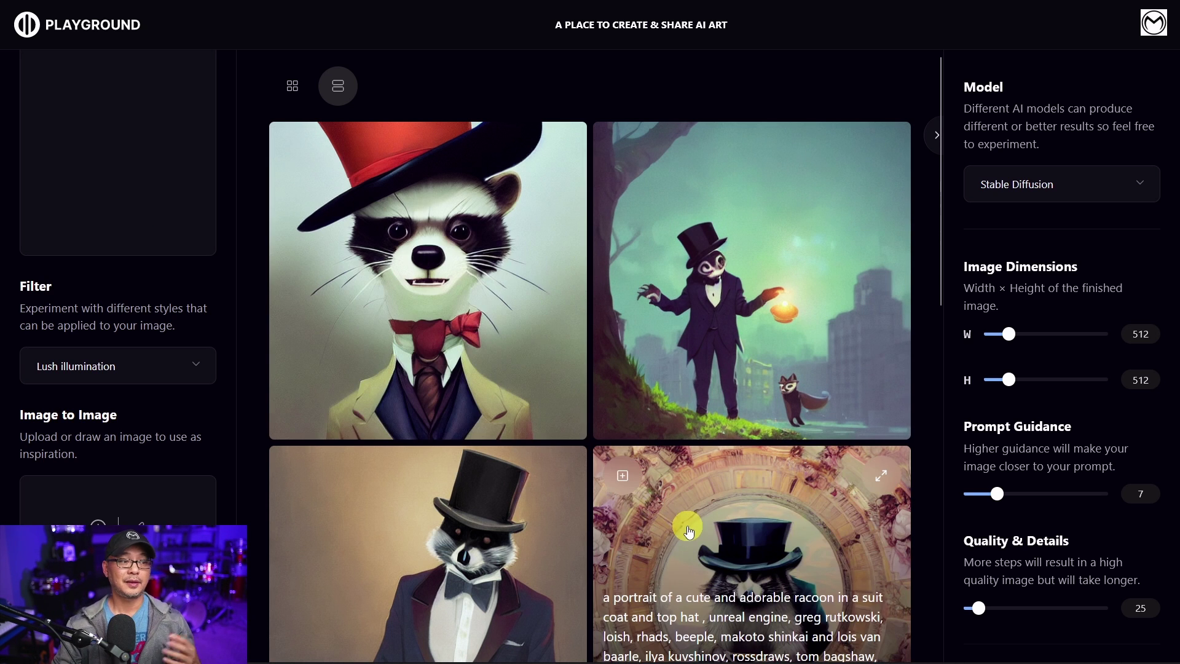
# Add "pixar cartoon of" to the beginning of the existing prompt
pyautogui.scroll(3, 148, 209)
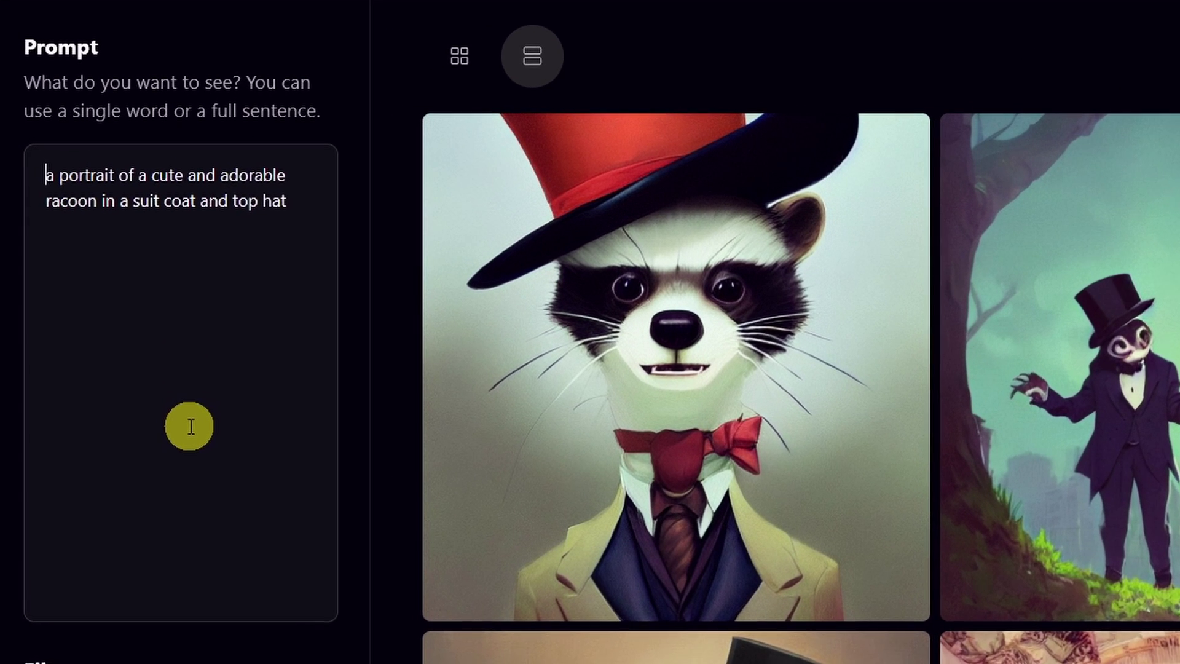
pyautogui.write('pixar cartto')
pyautogui.press('BackSpace')
pyautogui.press('BackSpace')
pyautogui.write('oon')
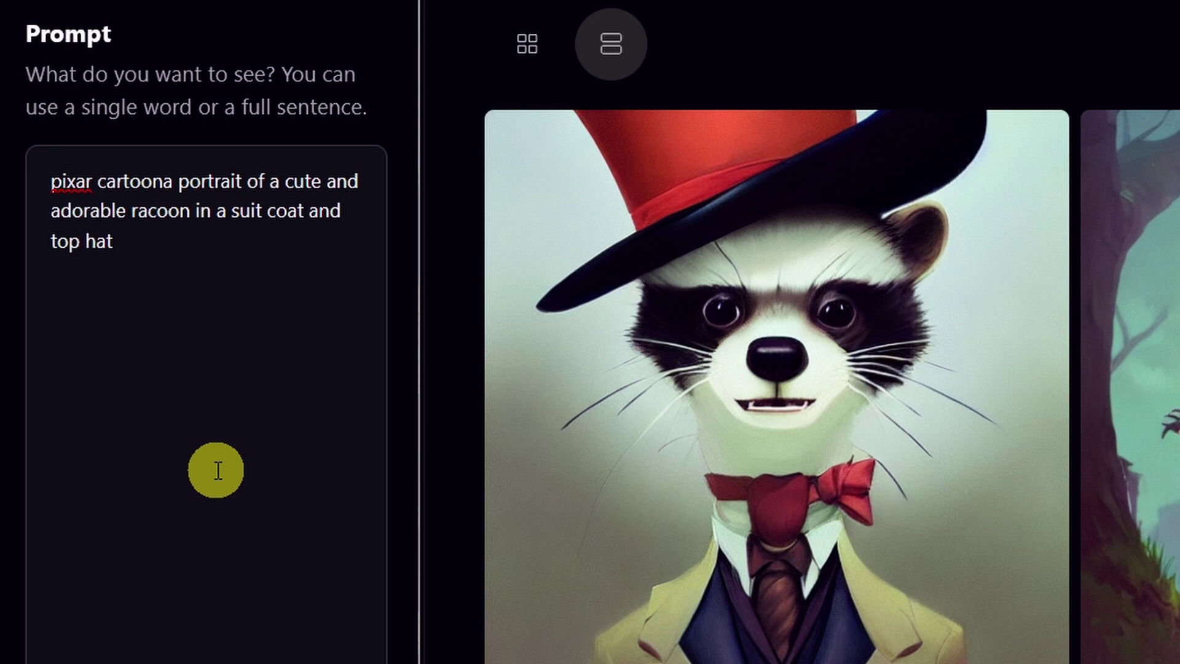
pyautogui.write(' of')
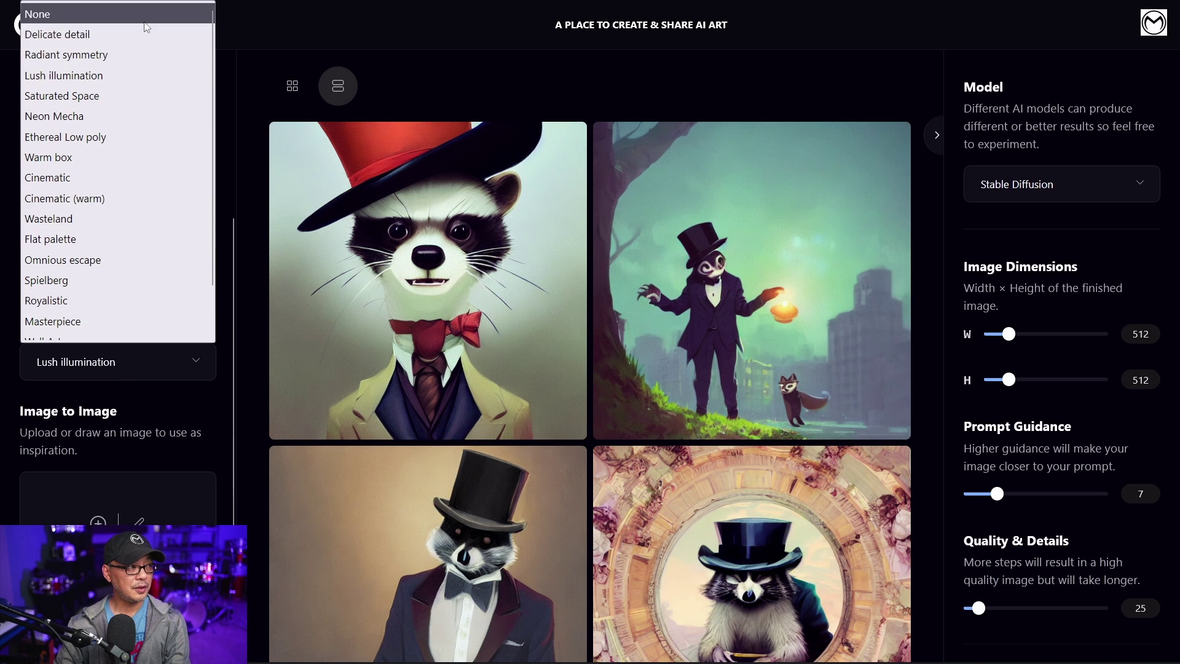
# Reset the filter to None and generate images from the Pixar cartoon prompt
pyautogui.click(128, 15)
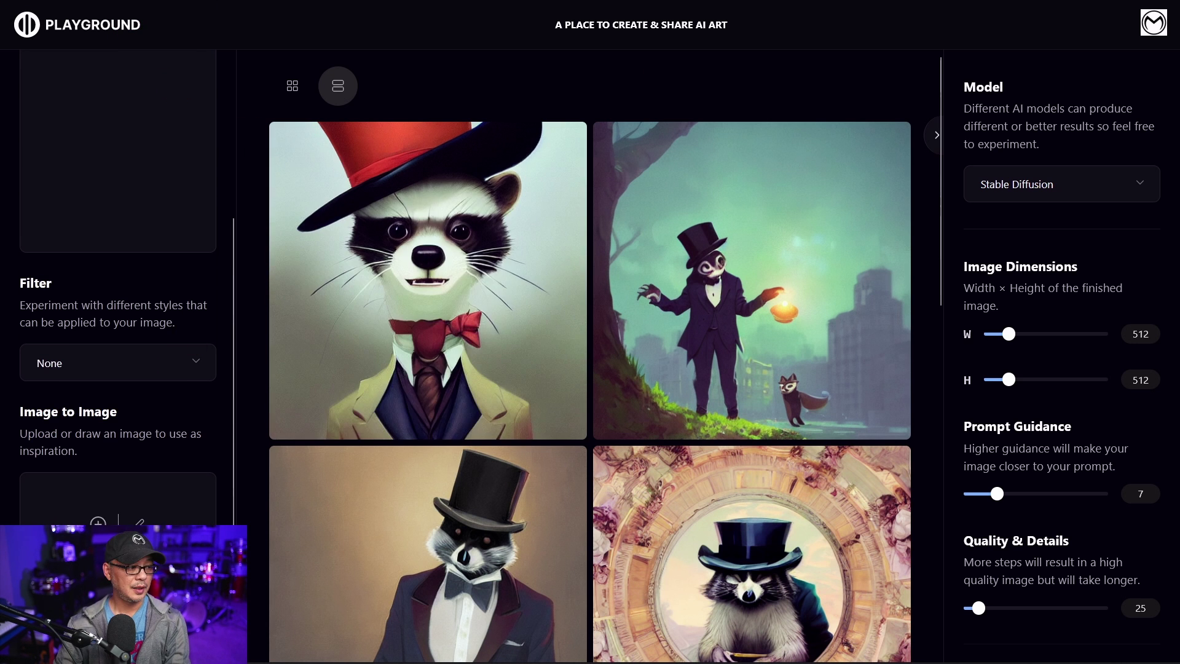
pyautogui.click(118, 633)
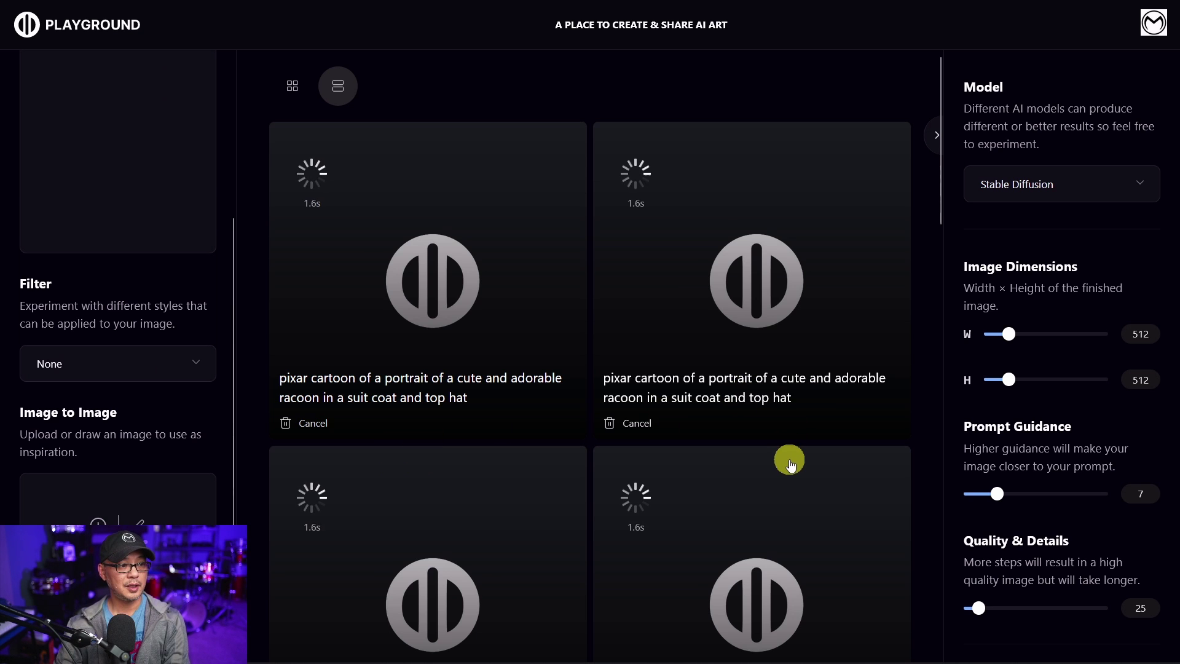
# Apply the Ethereal Low poly filter, generate images from the Pixar cartoon prompt and look through the new set
pyautogui.scroll(-2, 793, 461)
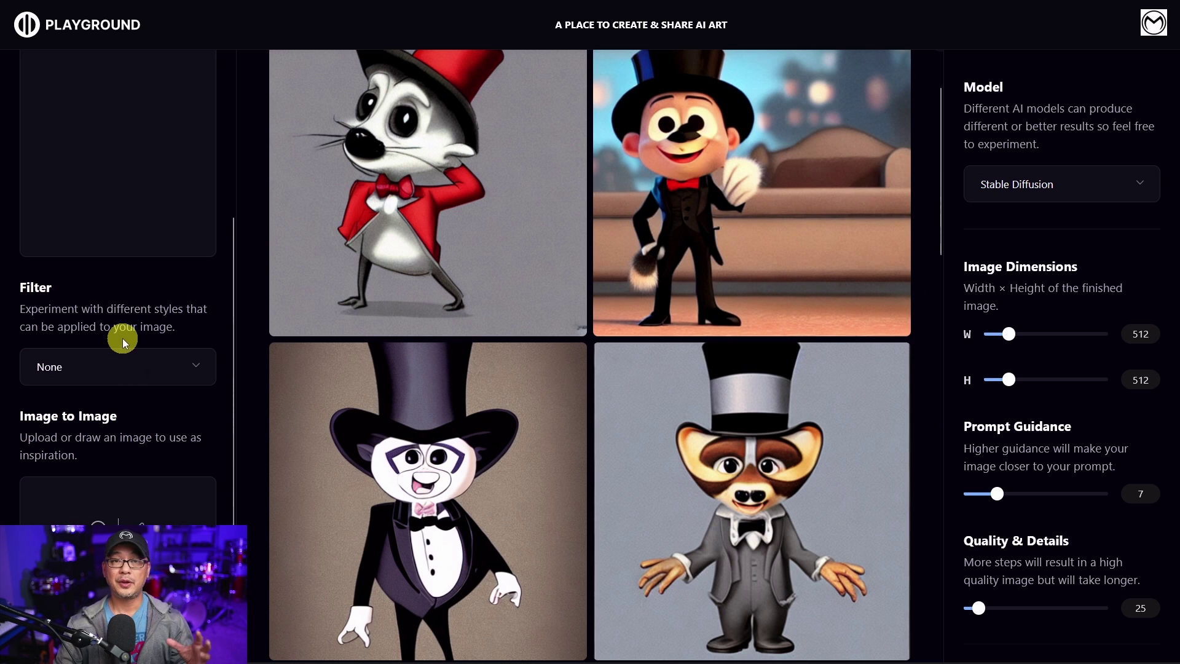
pyautogui.click(130, 367)
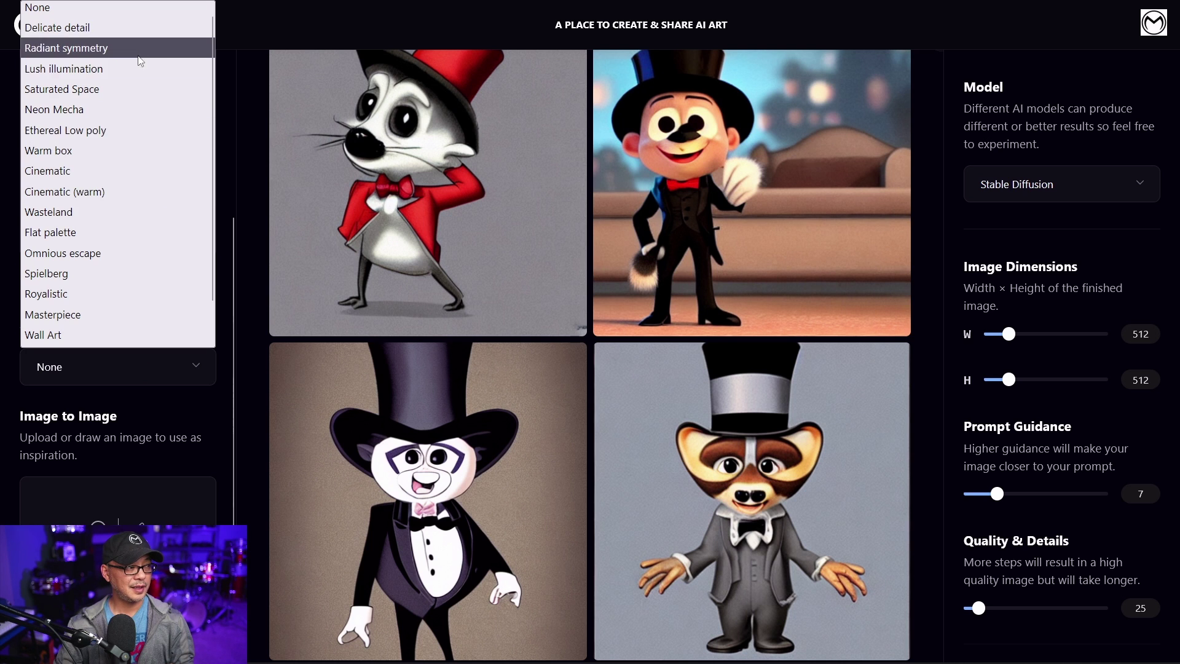
pyautogui.click(108, 131)
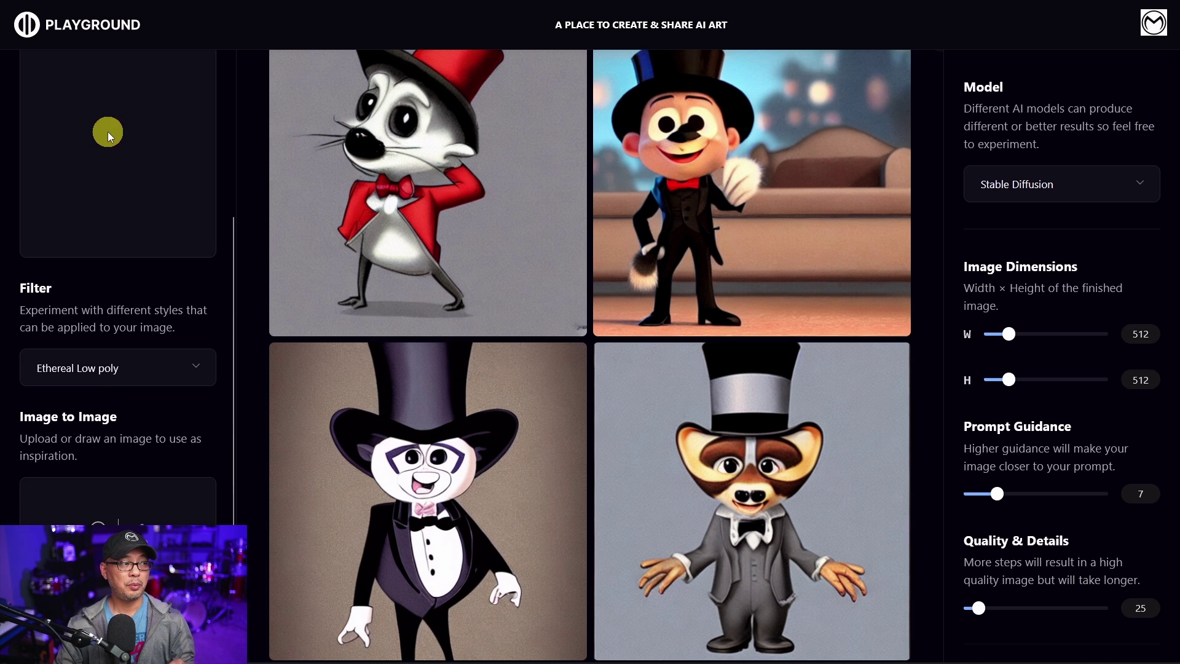
pyautogui.scroll(2, 571, 297)
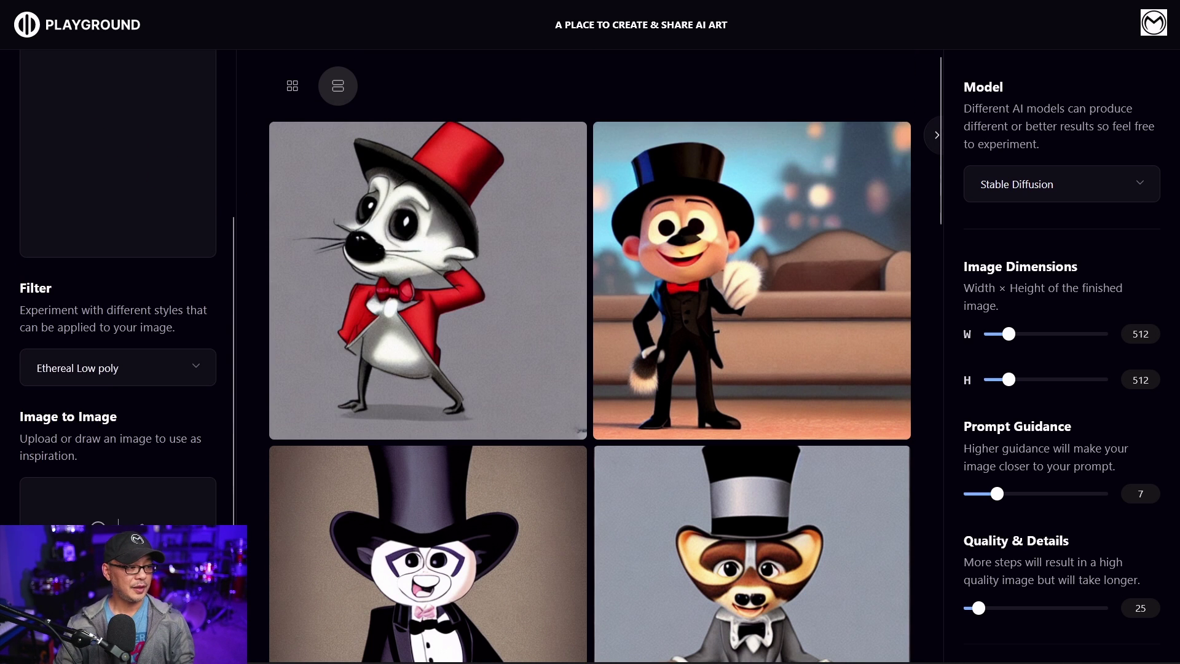
pyautogui.click(126, 634)
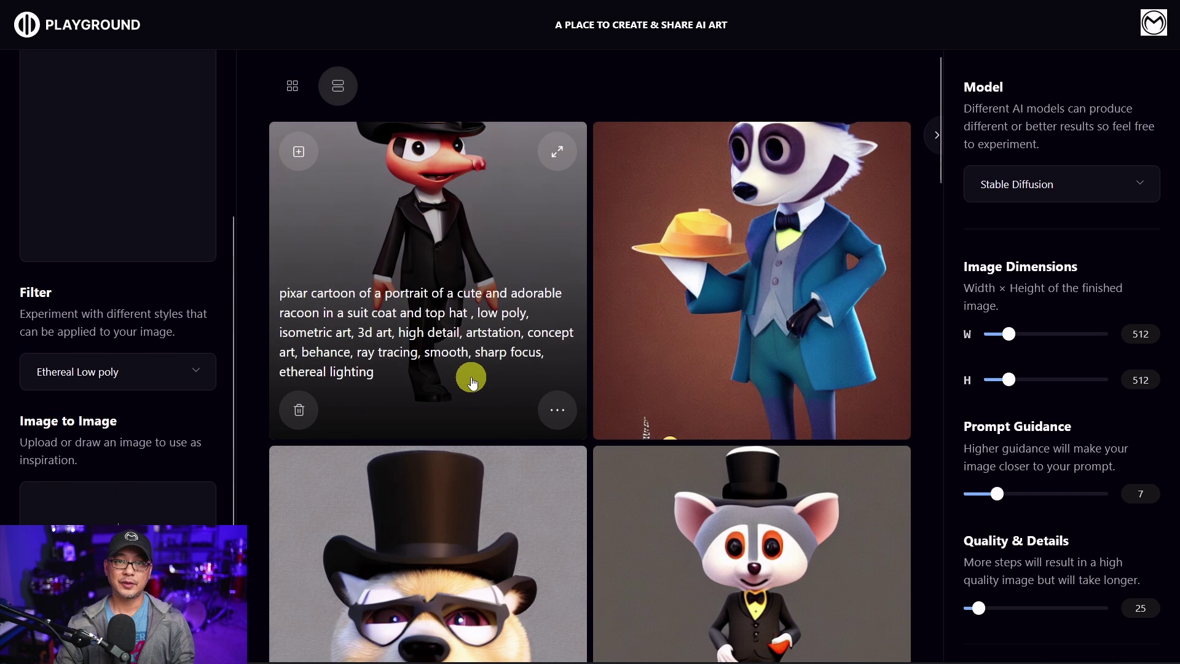
pyautogui.scroll(-5, 479, 315)
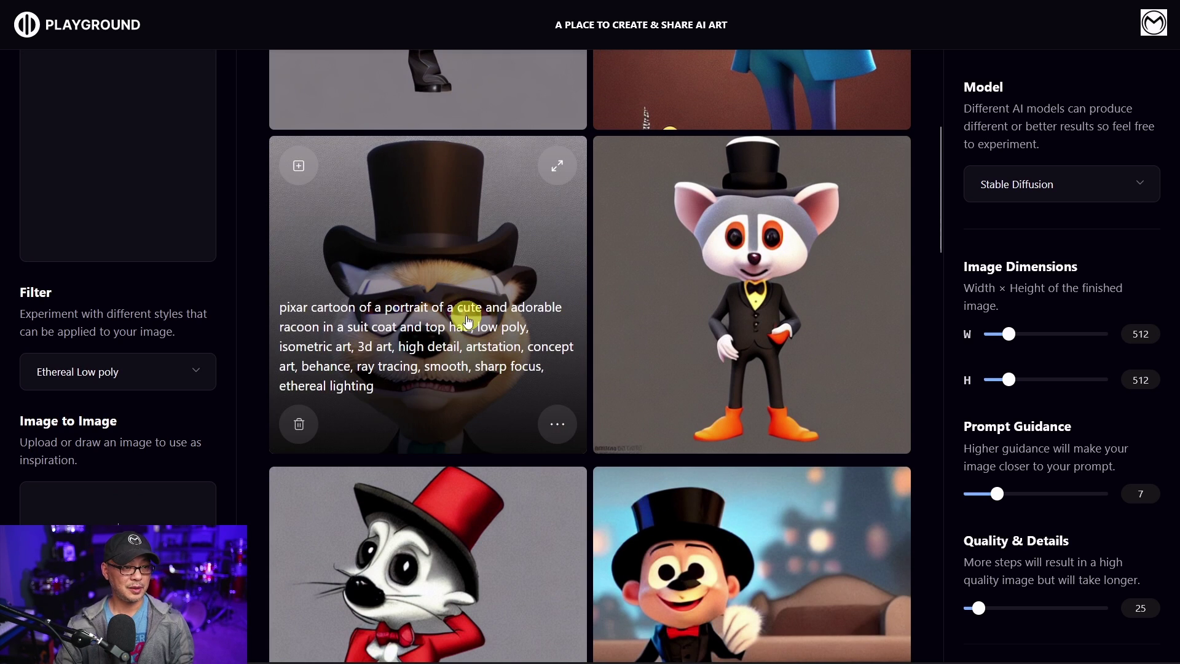
pyautogui.scroll(5, 455, 307)
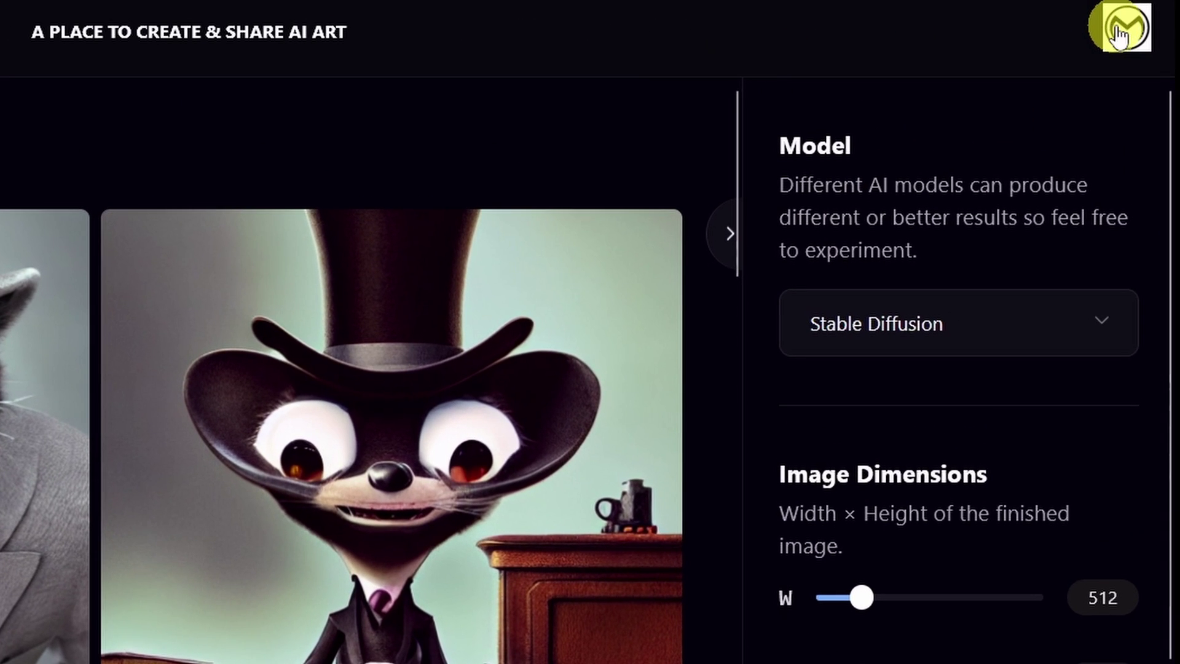
# Open the account's profile page to look over all the images generated so far
pyautogui.click(1133, 26)
pyautogui.rightClick(956, 103)
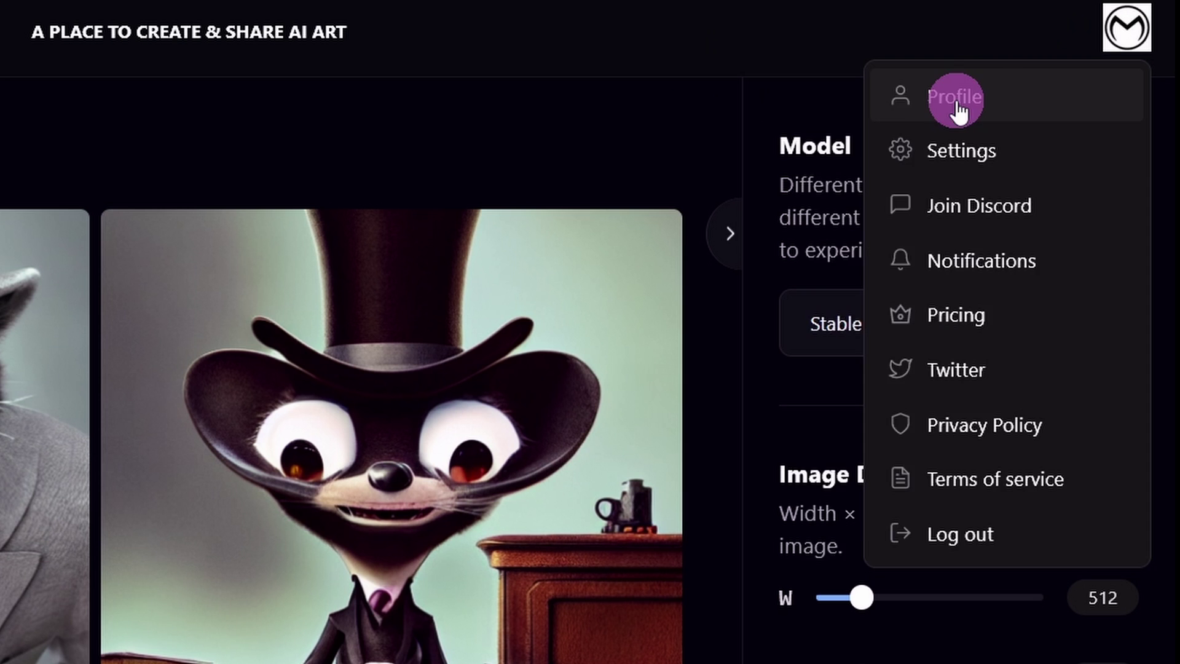
pyautogui.click(949, 123)
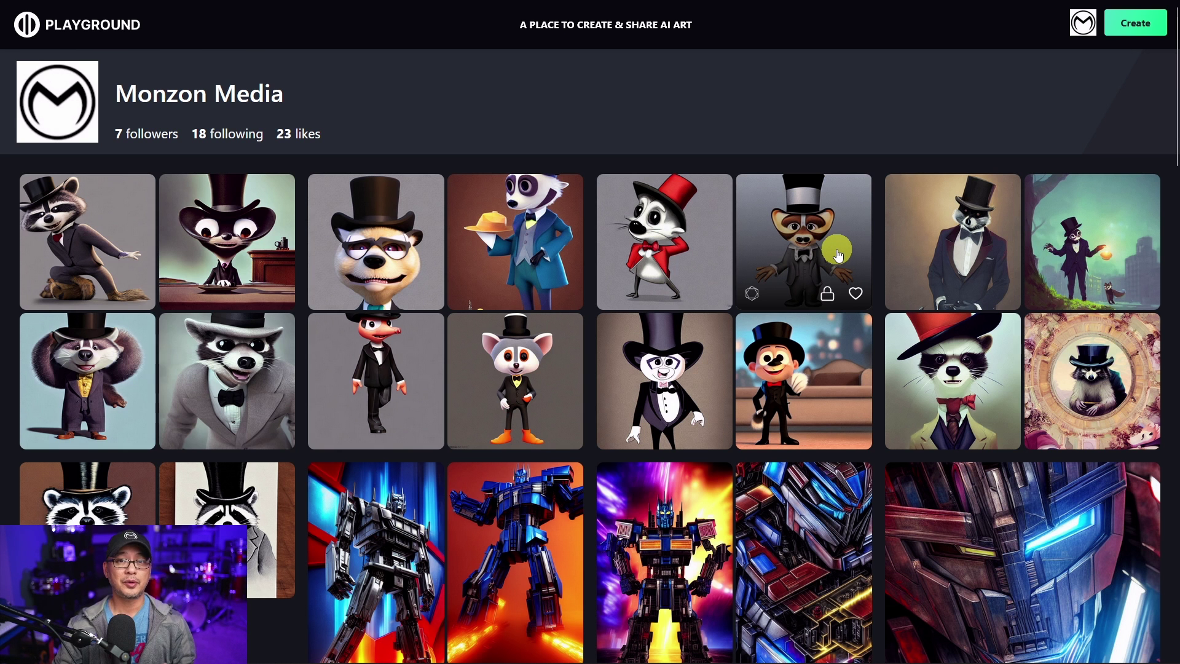
pyautogui.click(984, 358)
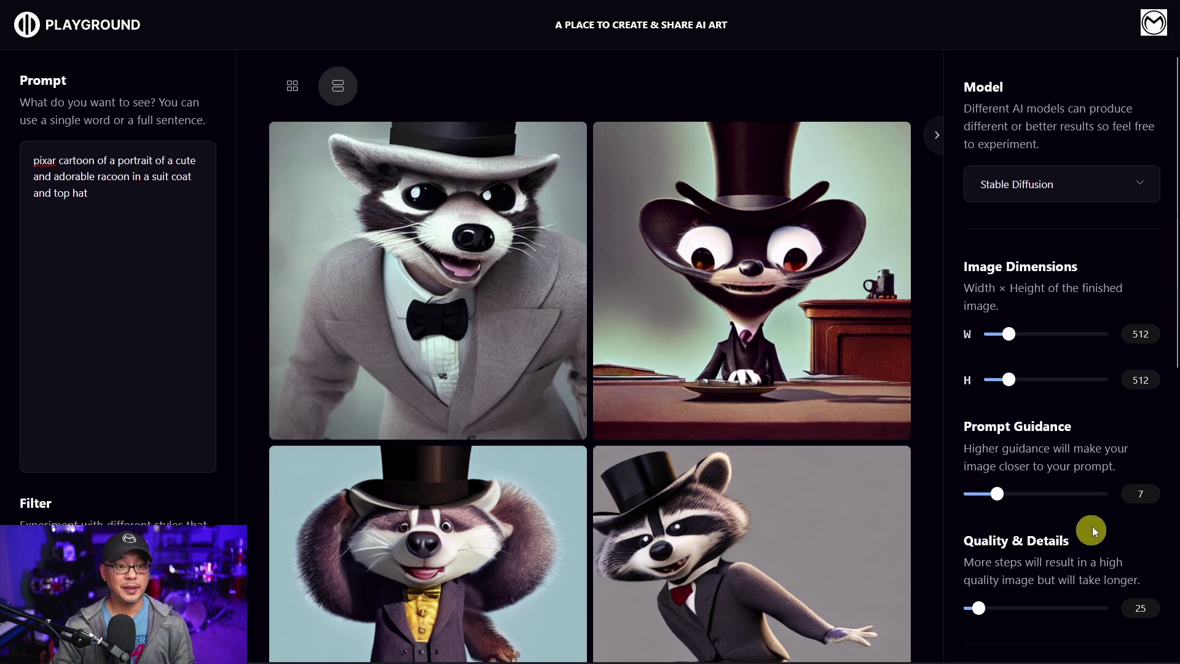
# Set the image height to 768 and generate portrait-format images with the Cinematic filter
pyautogui.moveTo(1011, 382); pyautogui.dragTo(1033, 380)
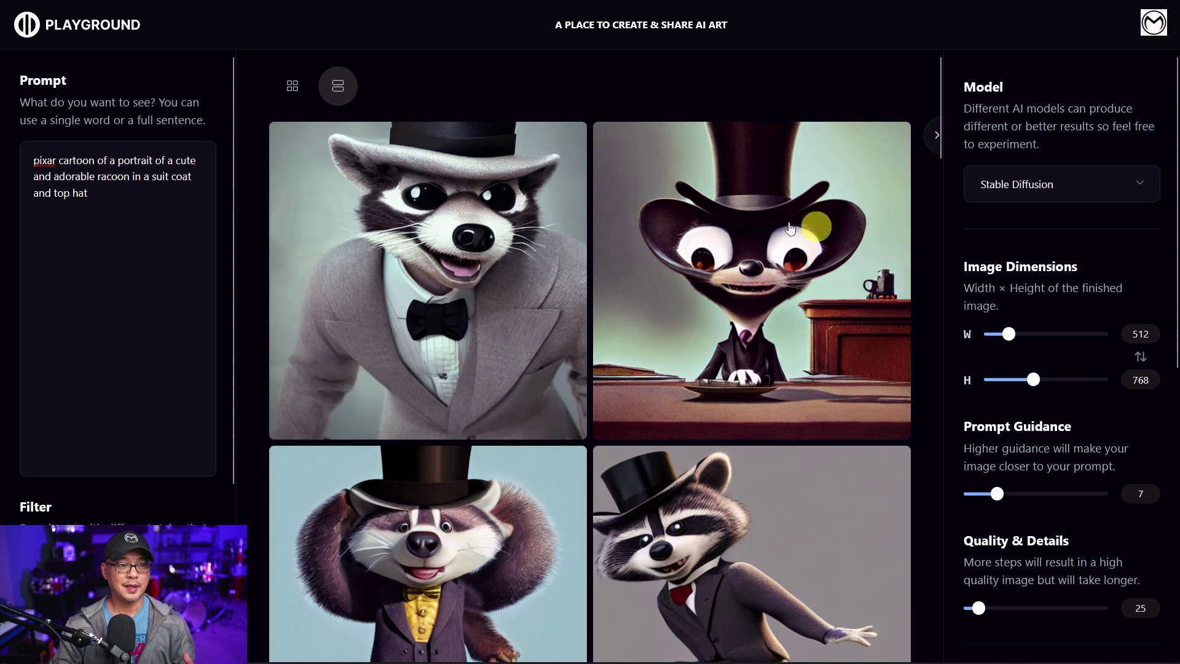
pyautogui.scroll(-2, 134, 368)
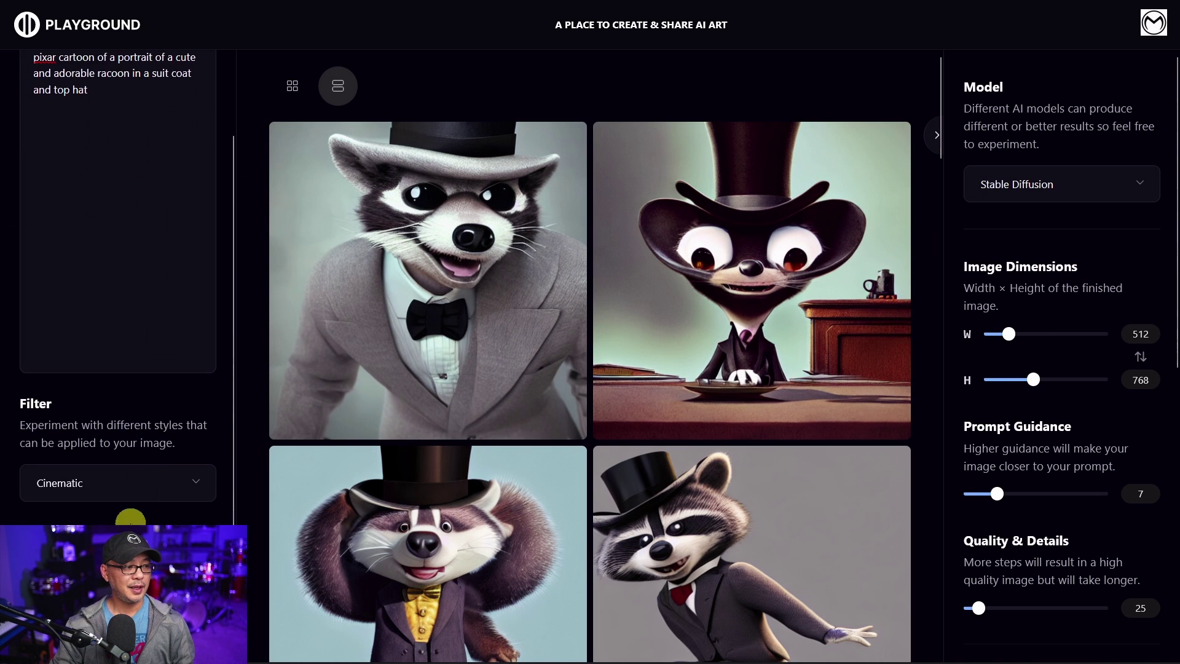
pyautogui.click(118, 633)
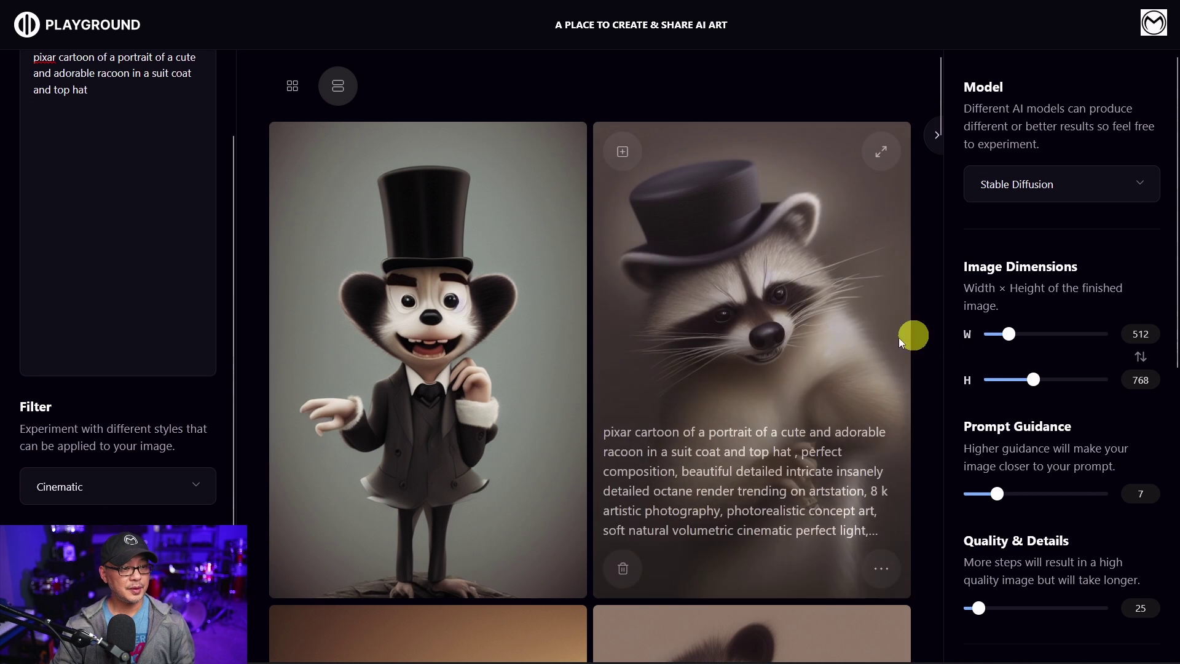
pyautogui.scroll(-2, 896, 354)
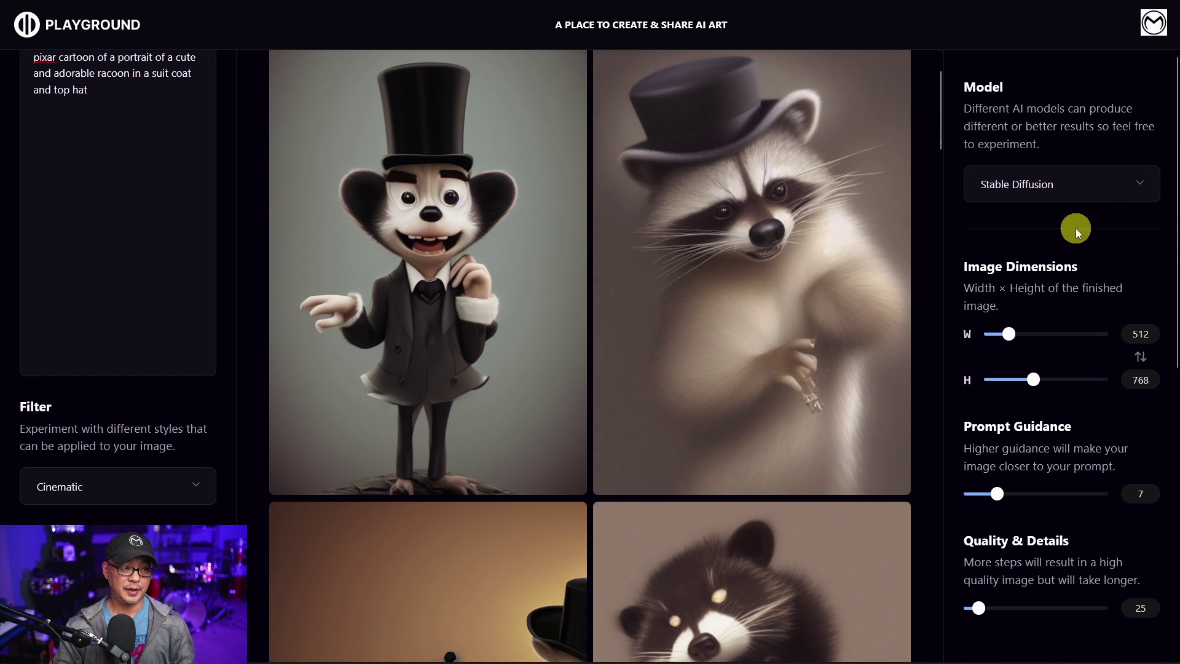
pyautogui.scroll(-6, 747, 295)
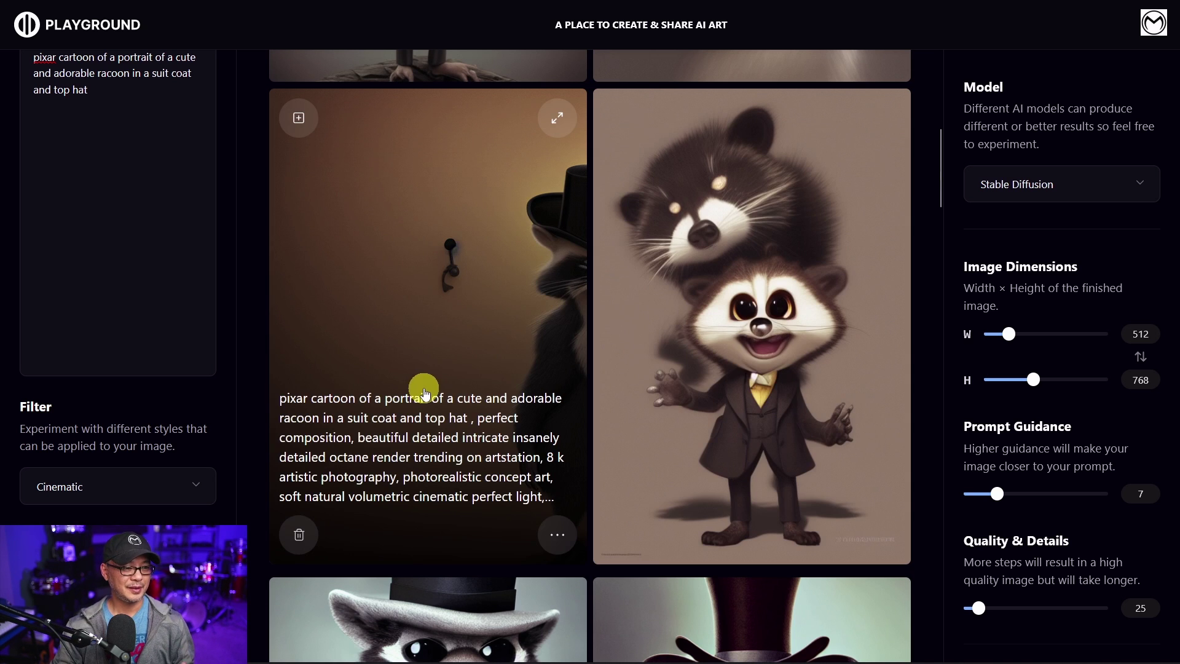
pyautogui.scroll(8, 426, 393)
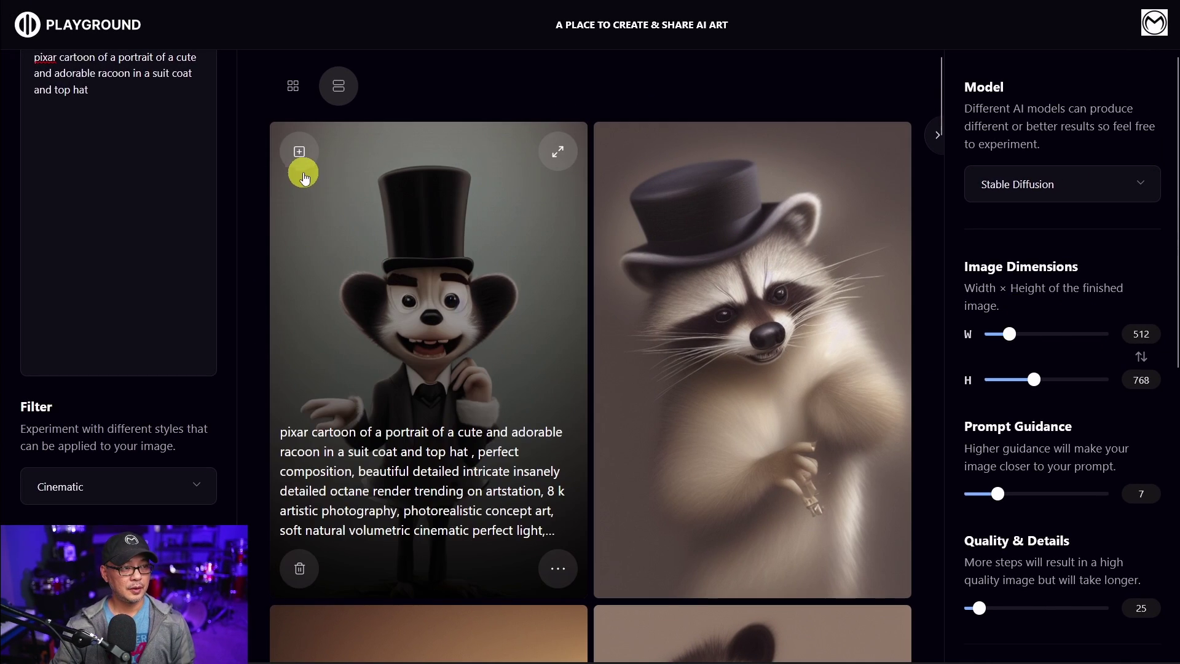
# Generate variations of the first full-body cartoon character in a top hat and compare them
pyautogui.click(301, 154)
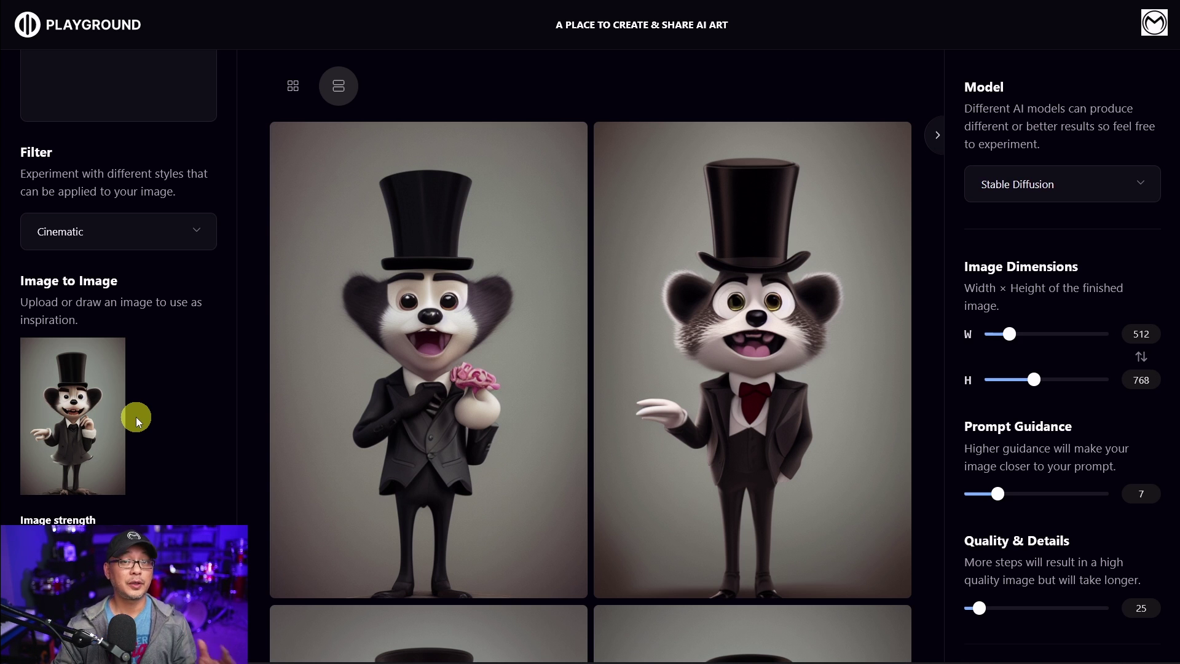
pyautogui.scroll(-7, 519, 337)
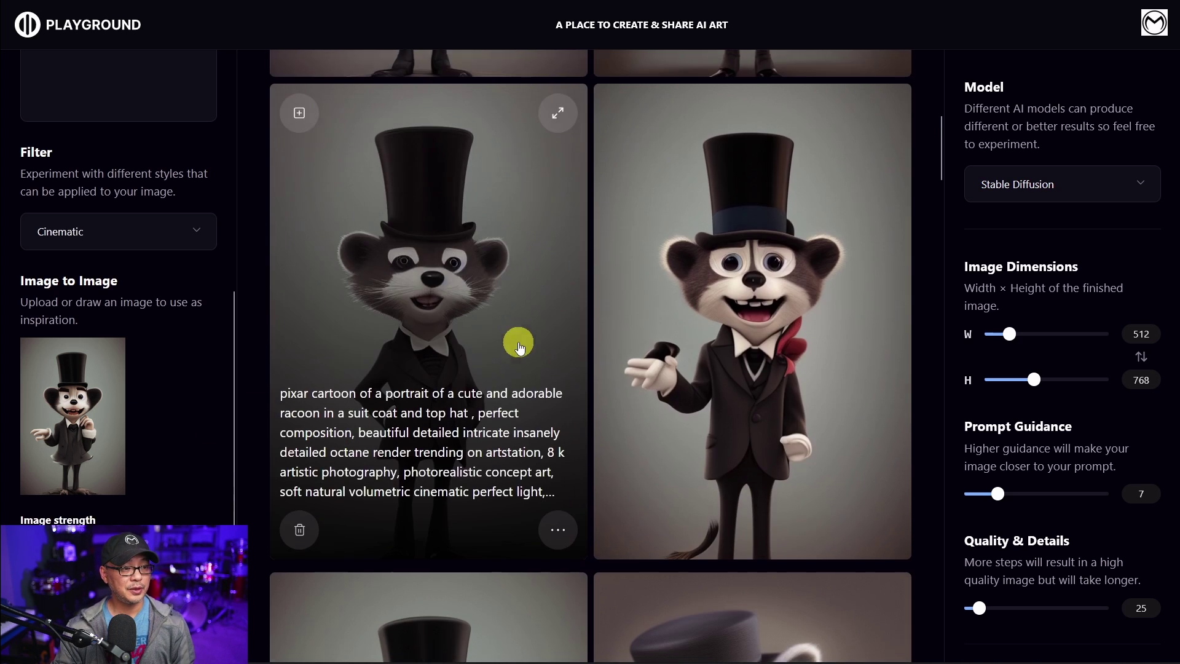
pyautogui.scroll(-7, 682, 430)
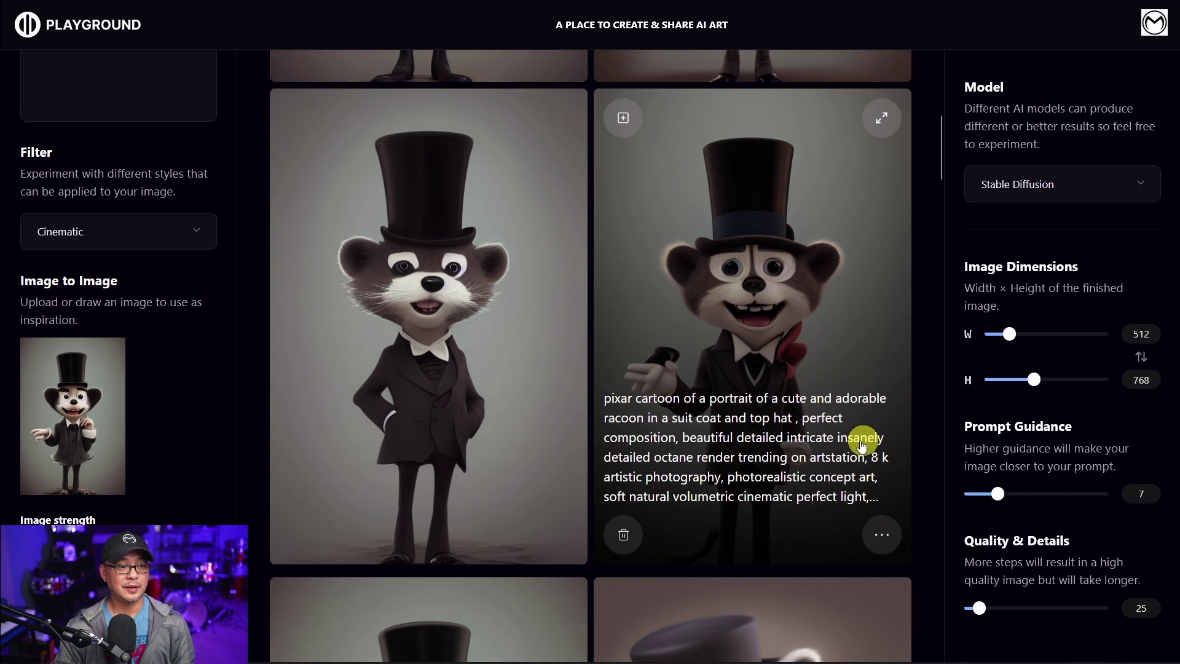
pyautogui.scroll(2, 852, 448)
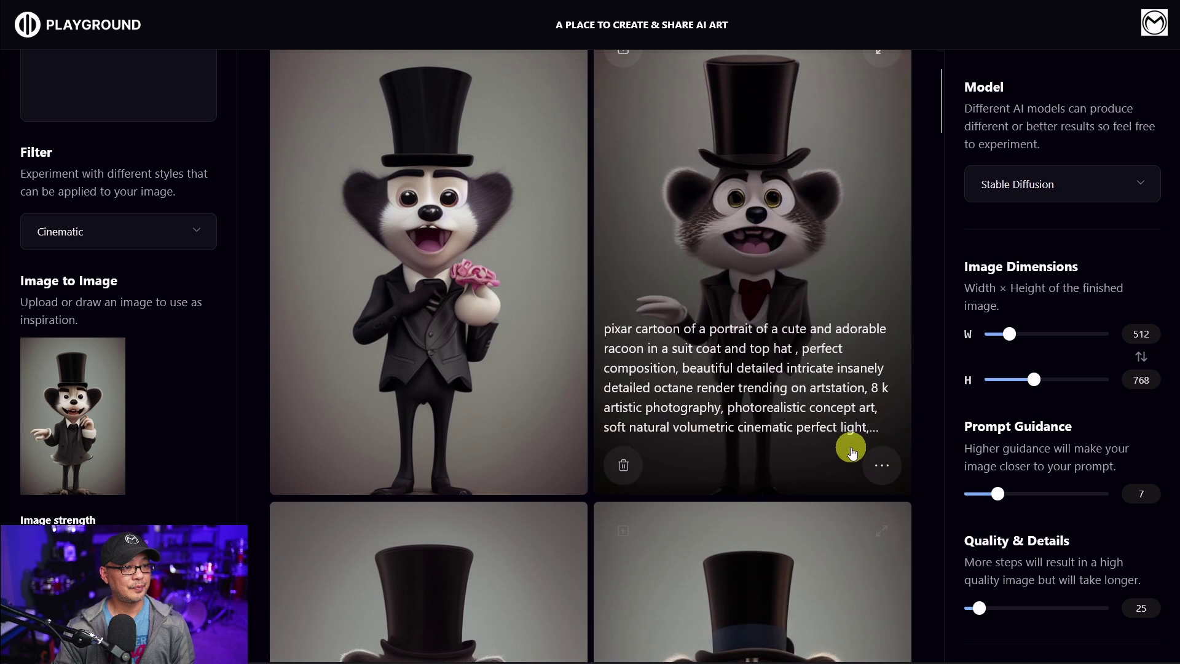
pyautogui.scroll(-3, 891, 218)
pyautogui.scroll(-3, 891, 219)
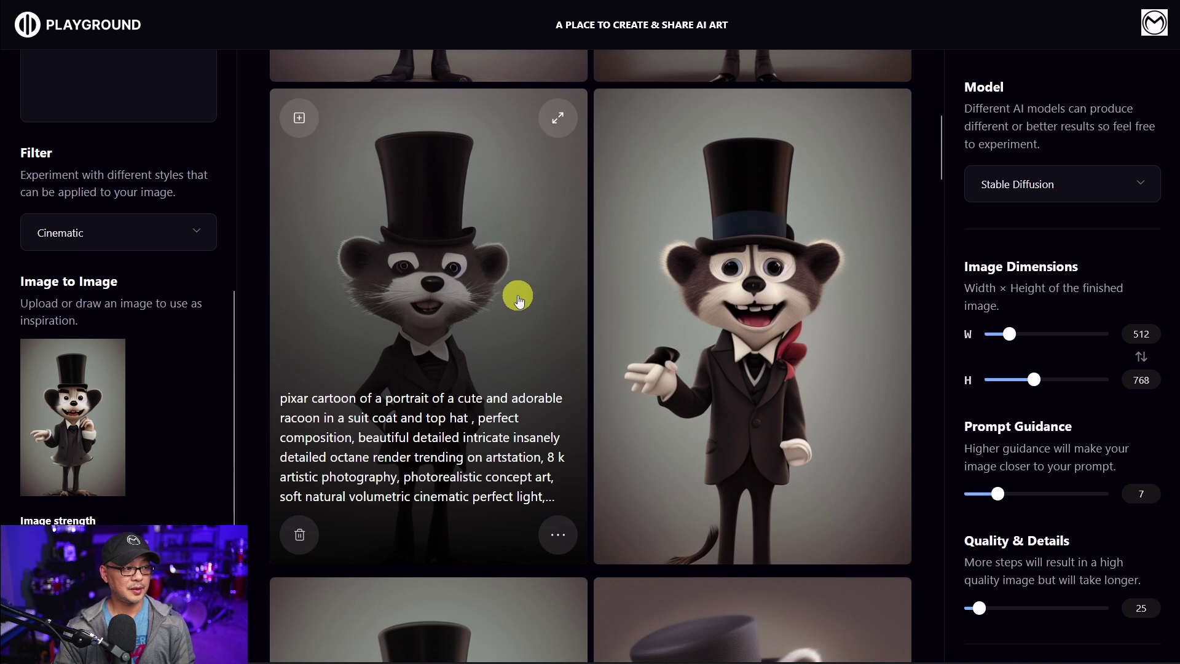
# Replace the Image to Image reference with the raccoon variation standing with its hands in its pockets
pyautogui.moveTo(111, 351)
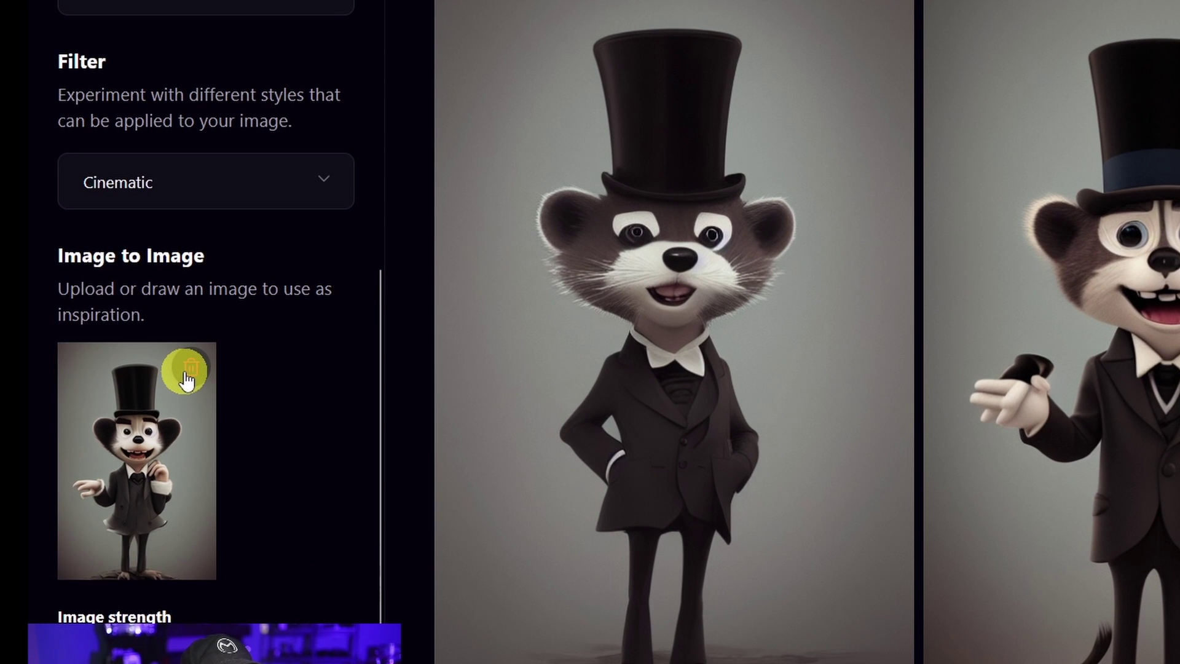
pyautogui.click(187, 372)
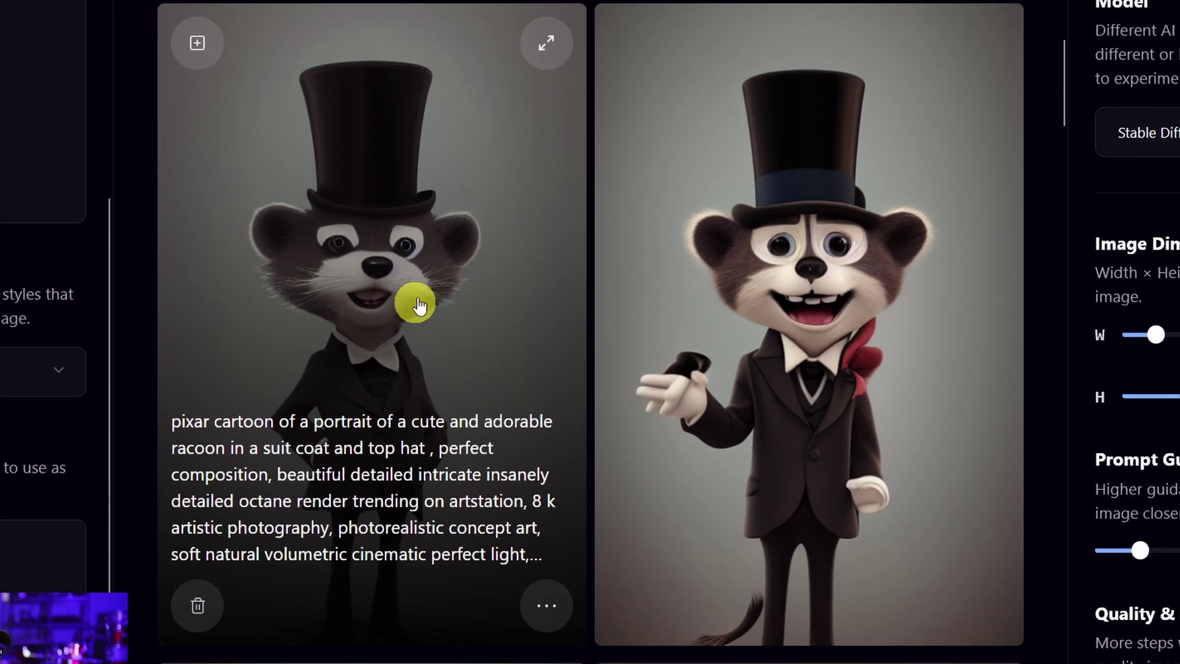
pyautogui.click(535, 606)
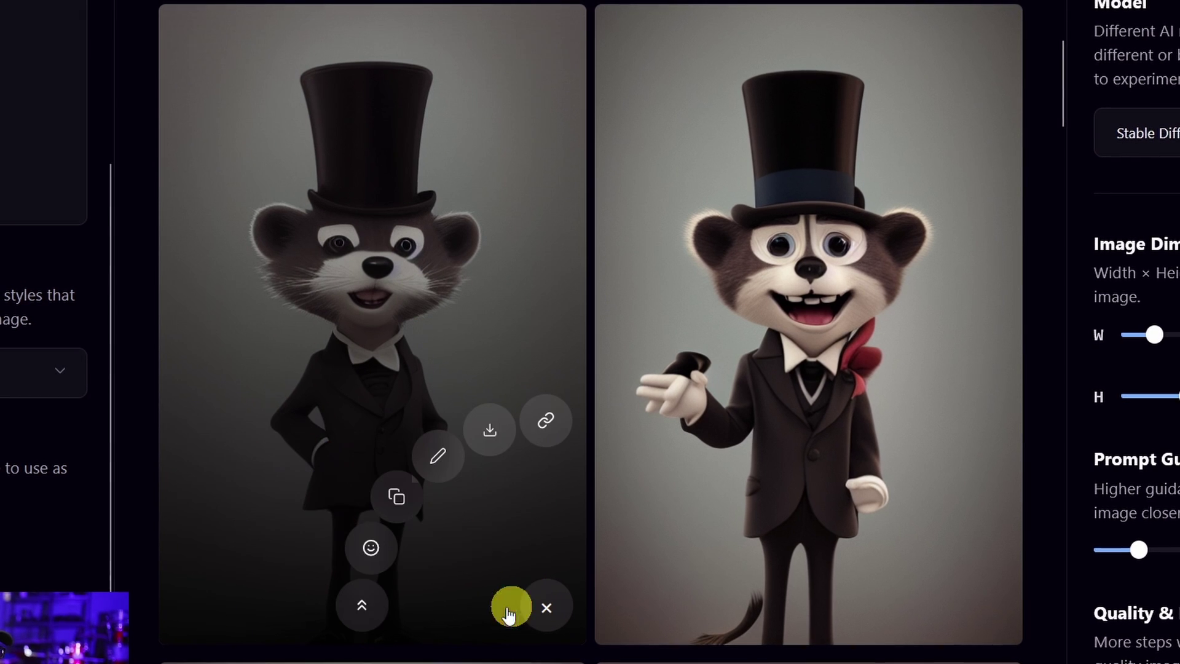
pyautogui.click(362, 614)
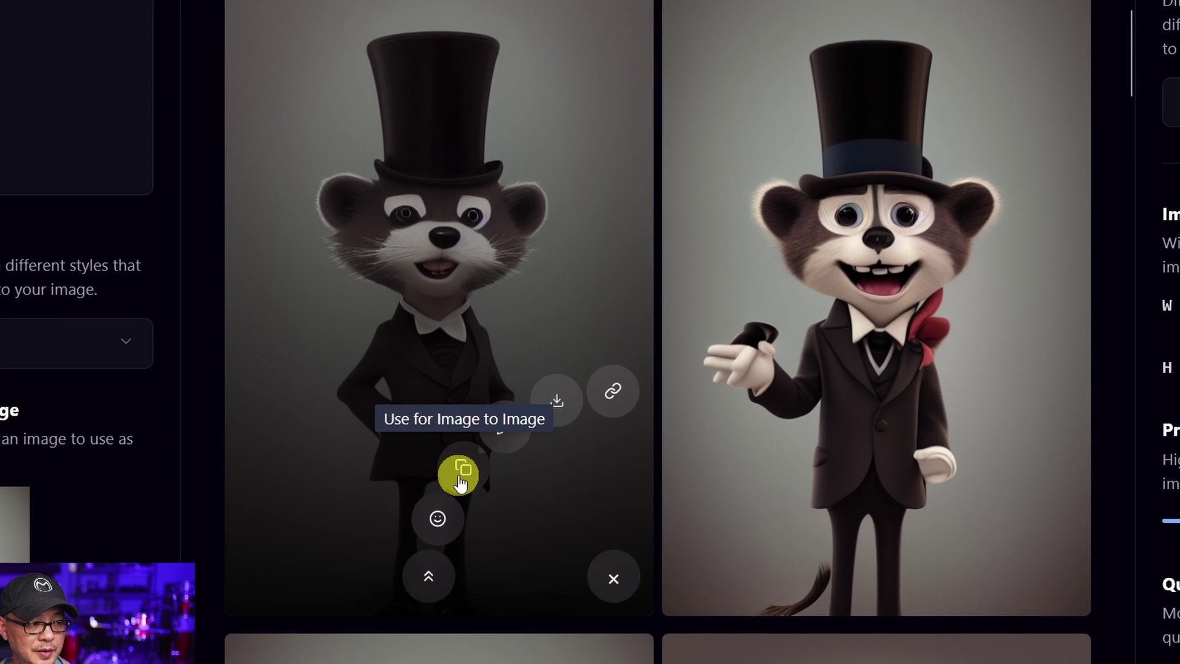
pyautogui.click(393, 503)
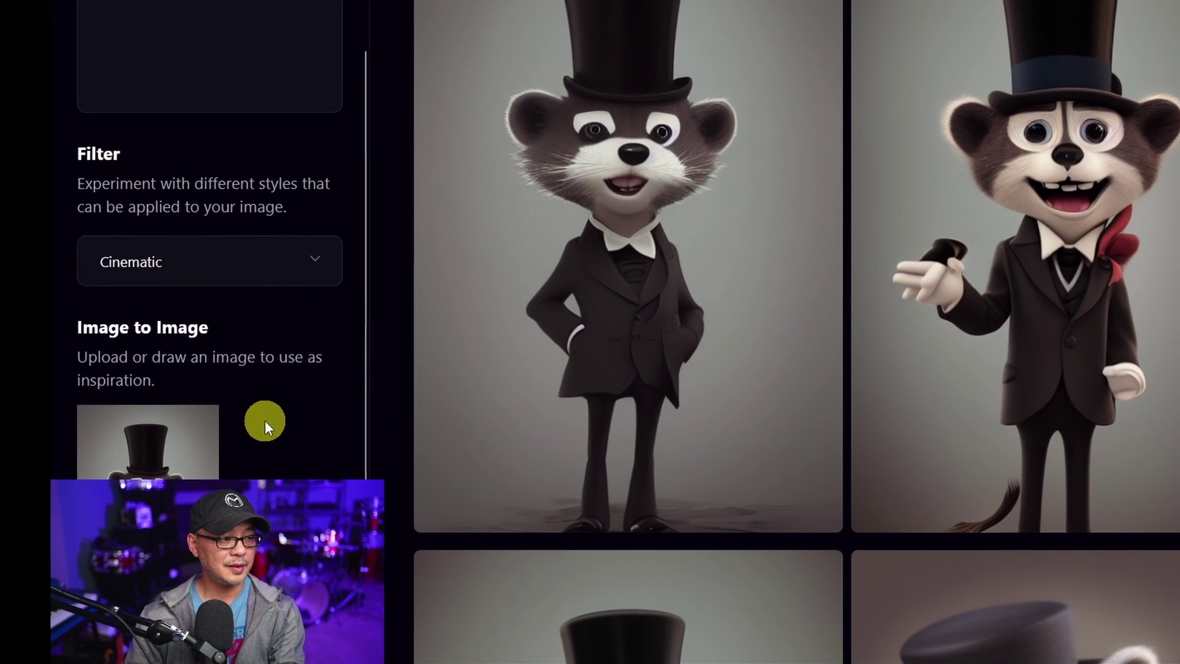
# Set the number of images to 4, generate them from the new reference image and review the results
pyautogui.scroll(-3, 197, 451)
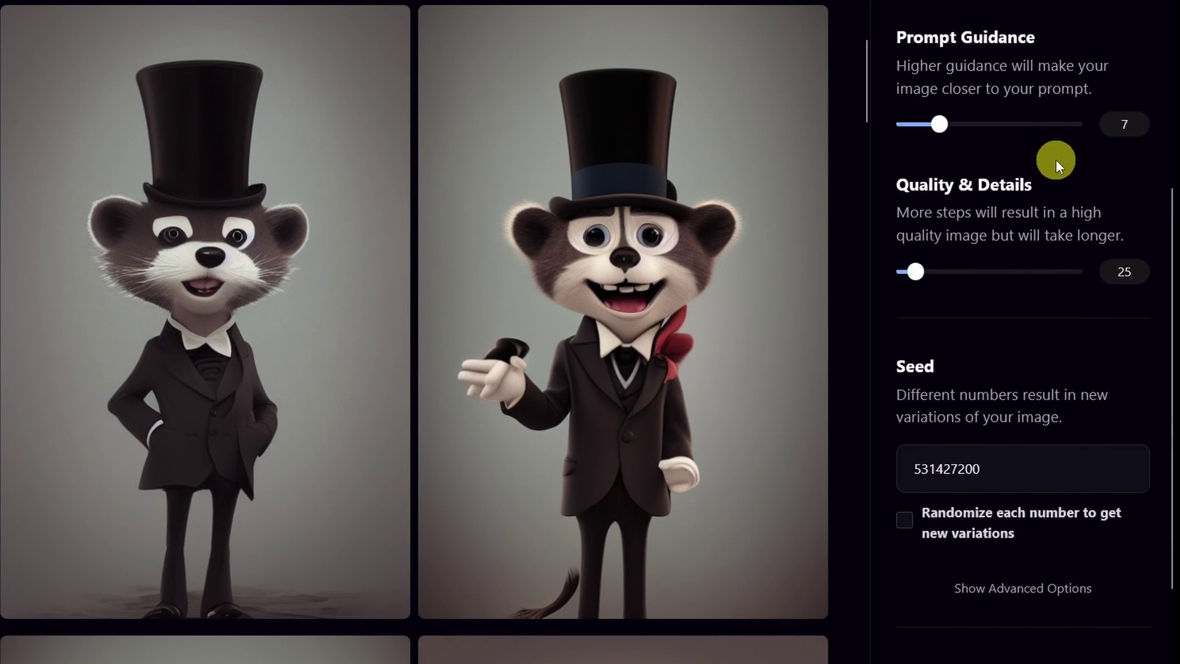
pyautogui.scroll(-5, 1055, 160)
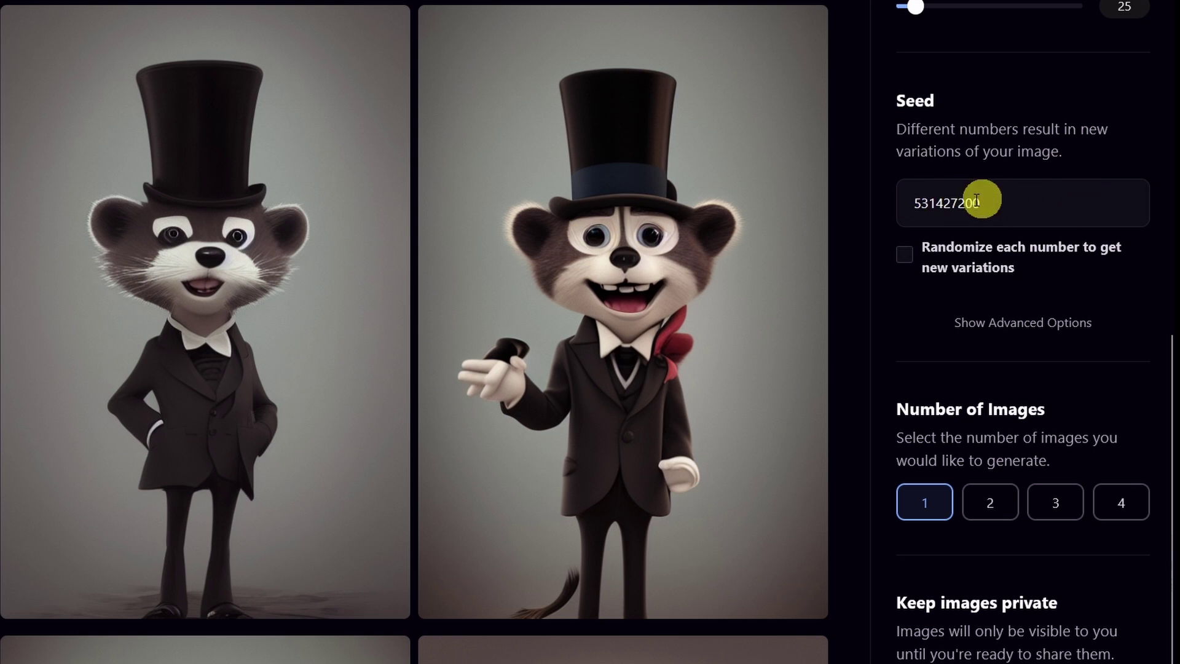
pyautogui.doubleClick(917, 199)
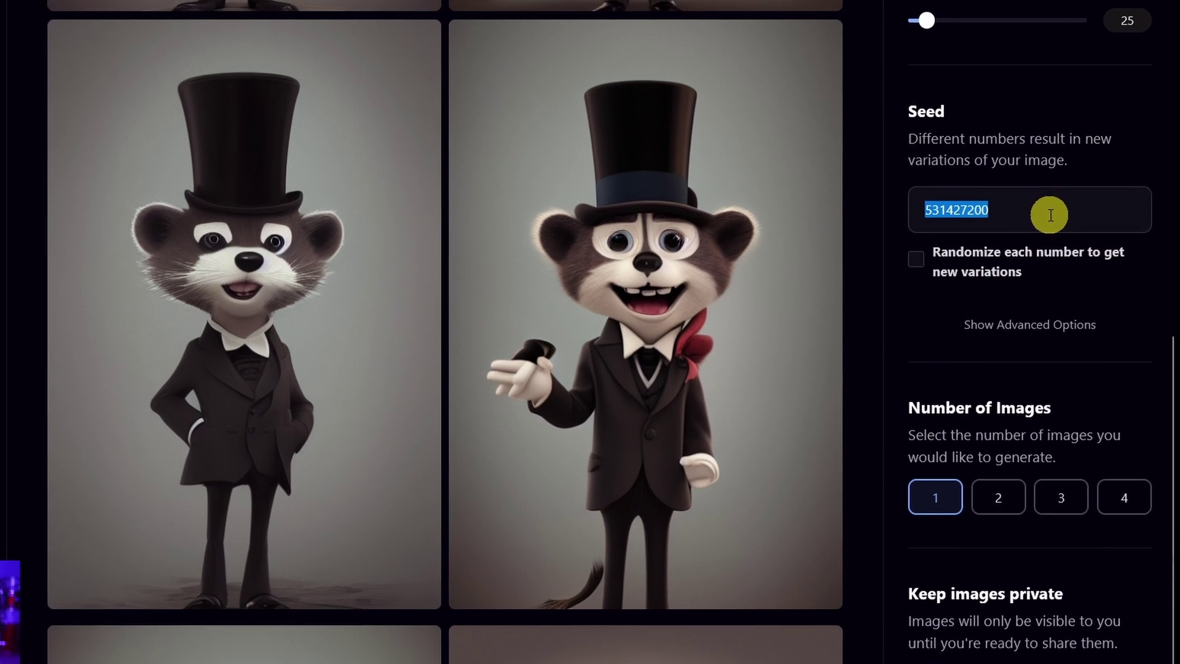
pyautogui.click(1040, 202)
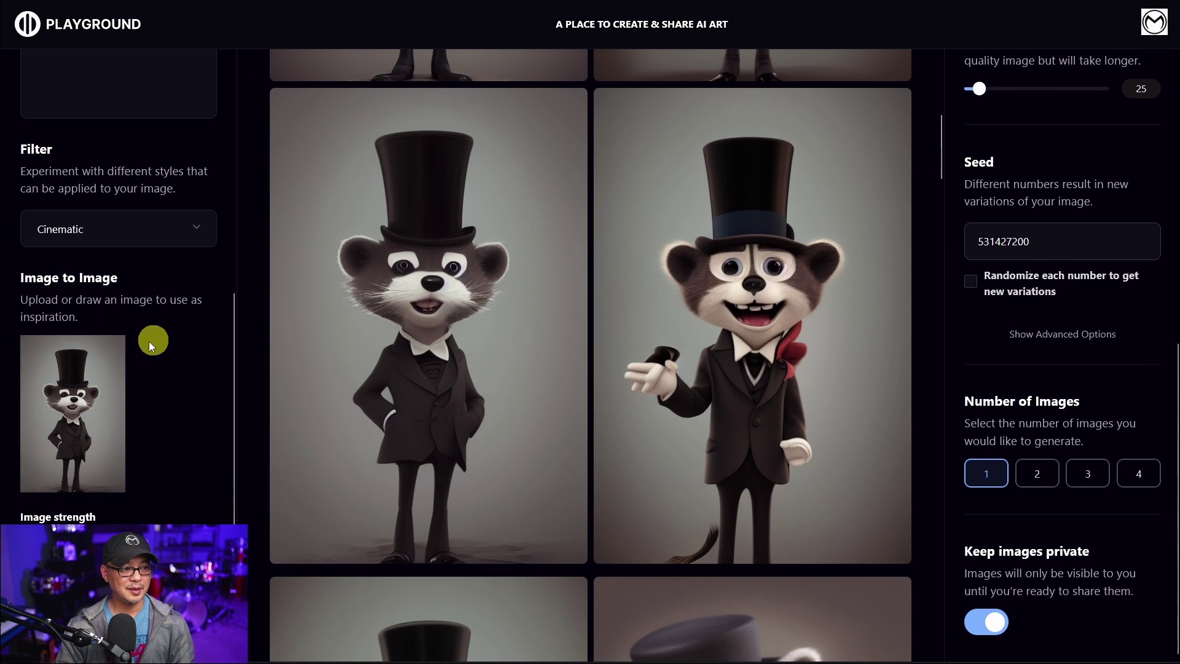
pyautogui.moveTo(430, 273)
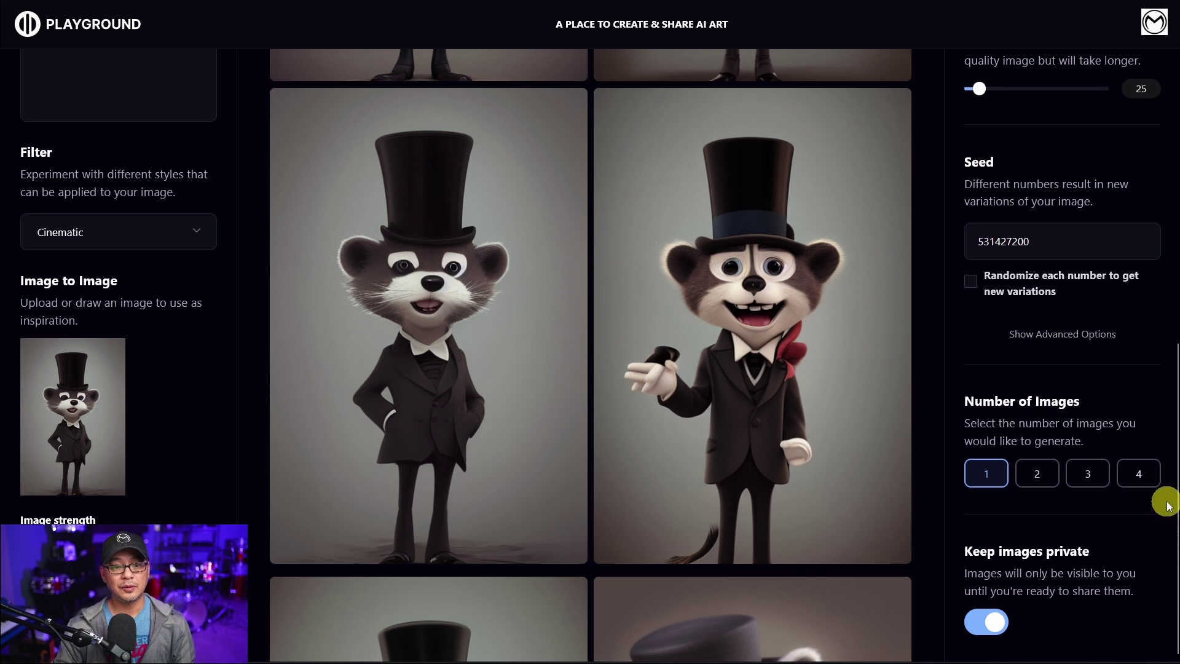
pyautogui.click(1144, 474)
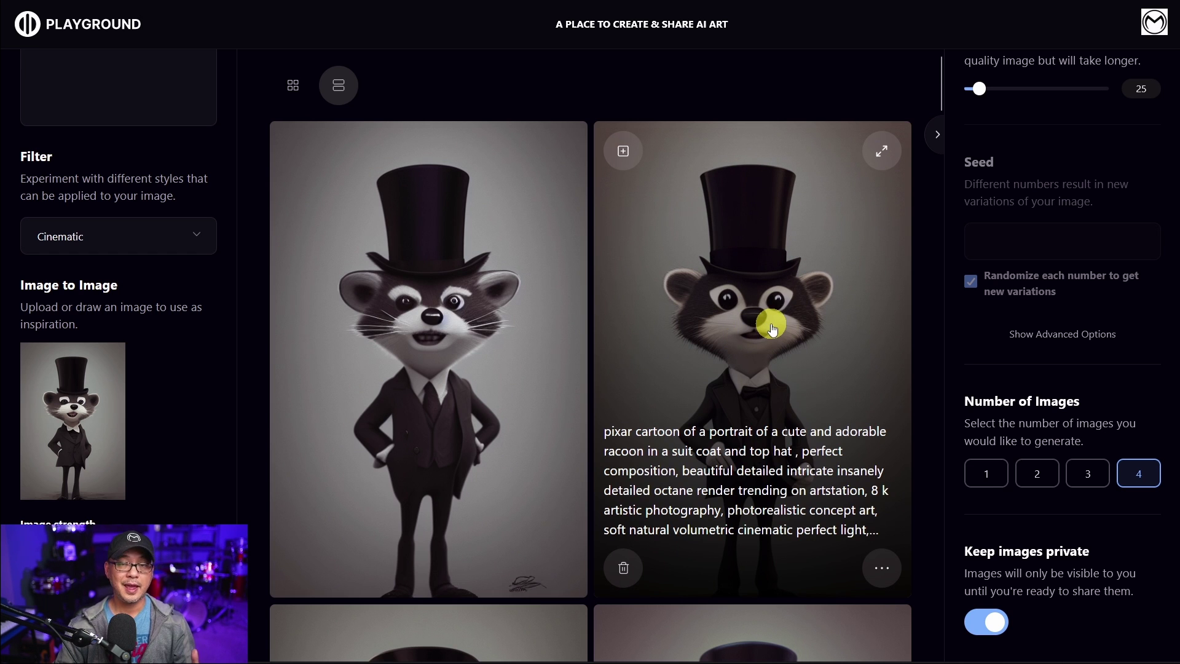
pyautogui.scroll(-8, 738, 368)
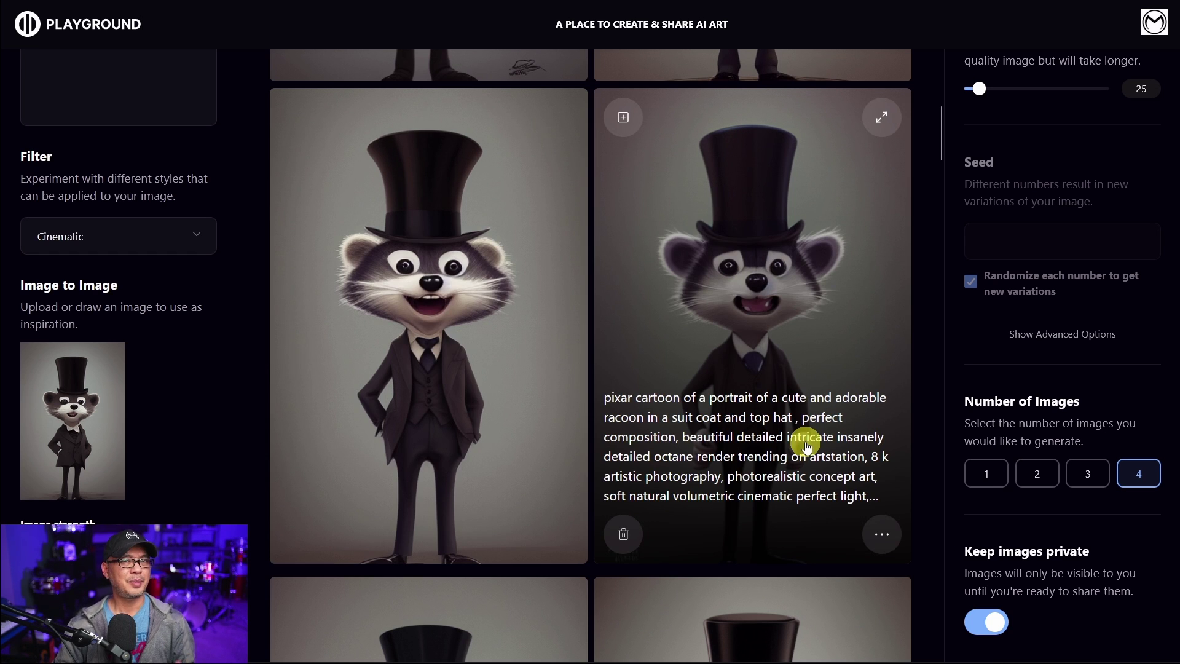
# Set the prompt guidance to 10
pyautogui.scroll(5, 1082, 307)
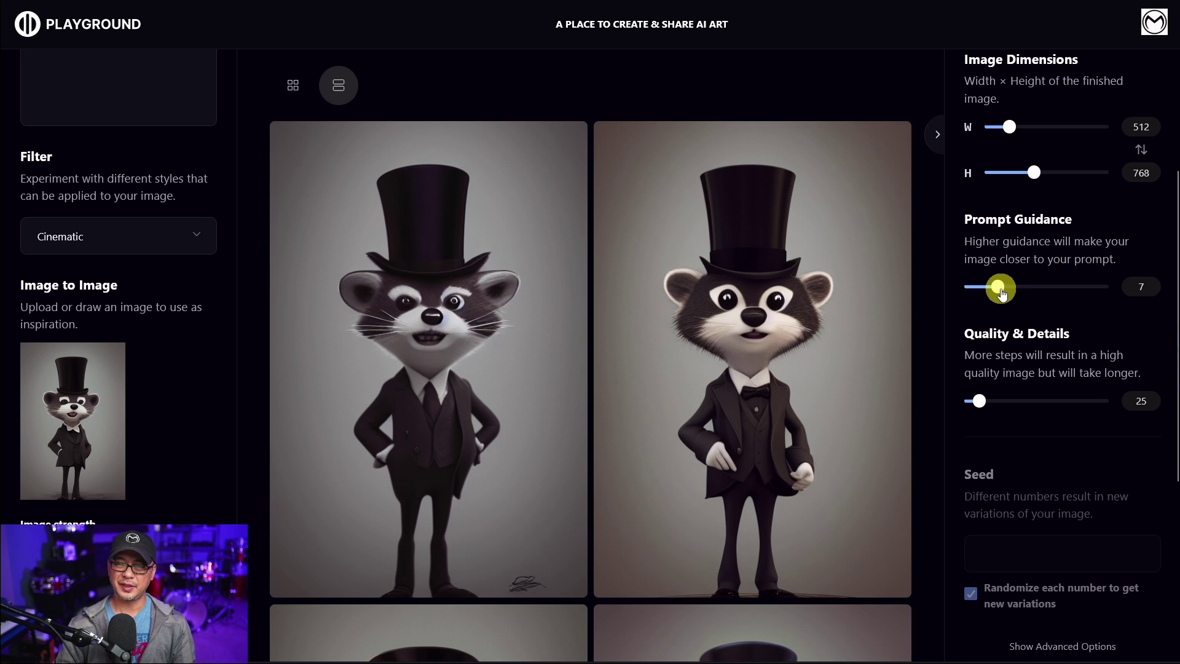
pyautogui.moveTo(1001, 294)
pyautogui.mouseDown()
pyautogui.moveTo(1021, 296)
pyautogui.moveTo(1009, 293)
pyautogui.mouseUp()
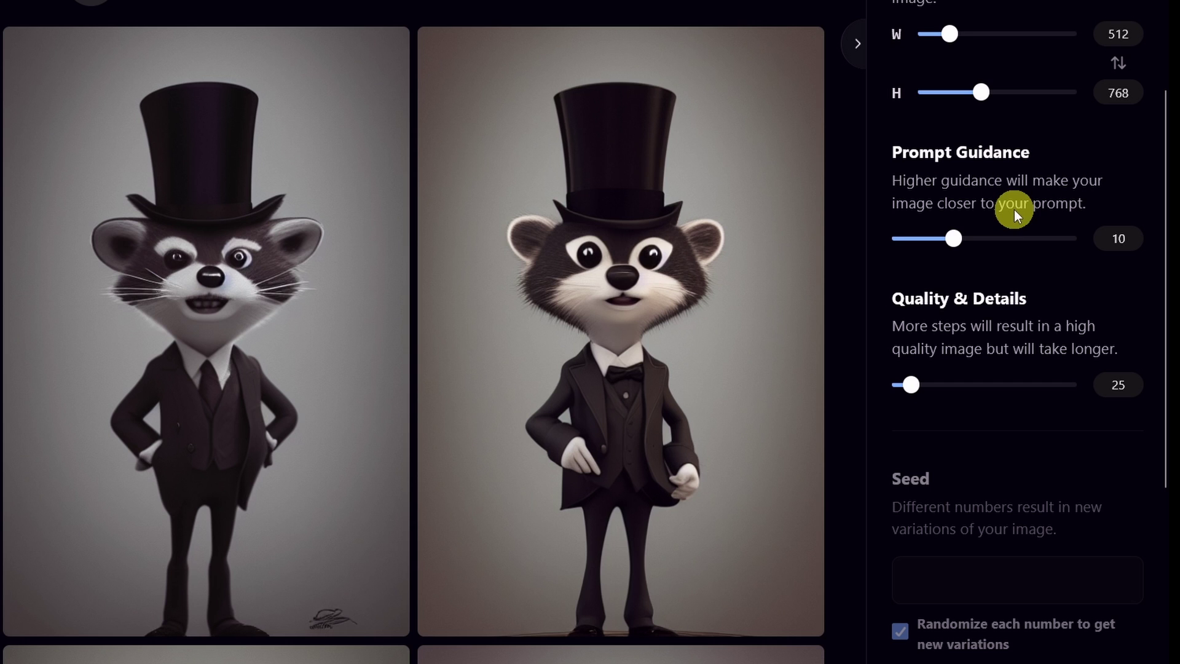
# Try the prompt guidance at 30 and bring it back to 10
pyautogui.moveTo(1015, 238); pyautogui.dragTo(1083, 253)
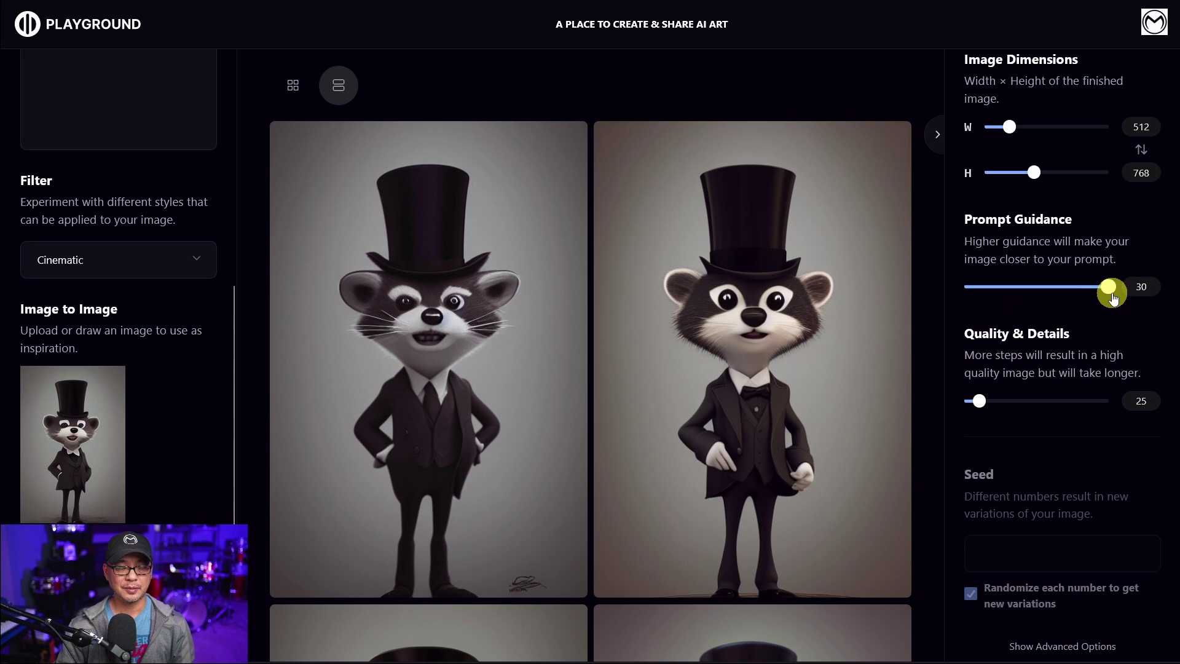
pyautogui.moveTo(1113, 297); pyautogui.dragTo(1014, 292)
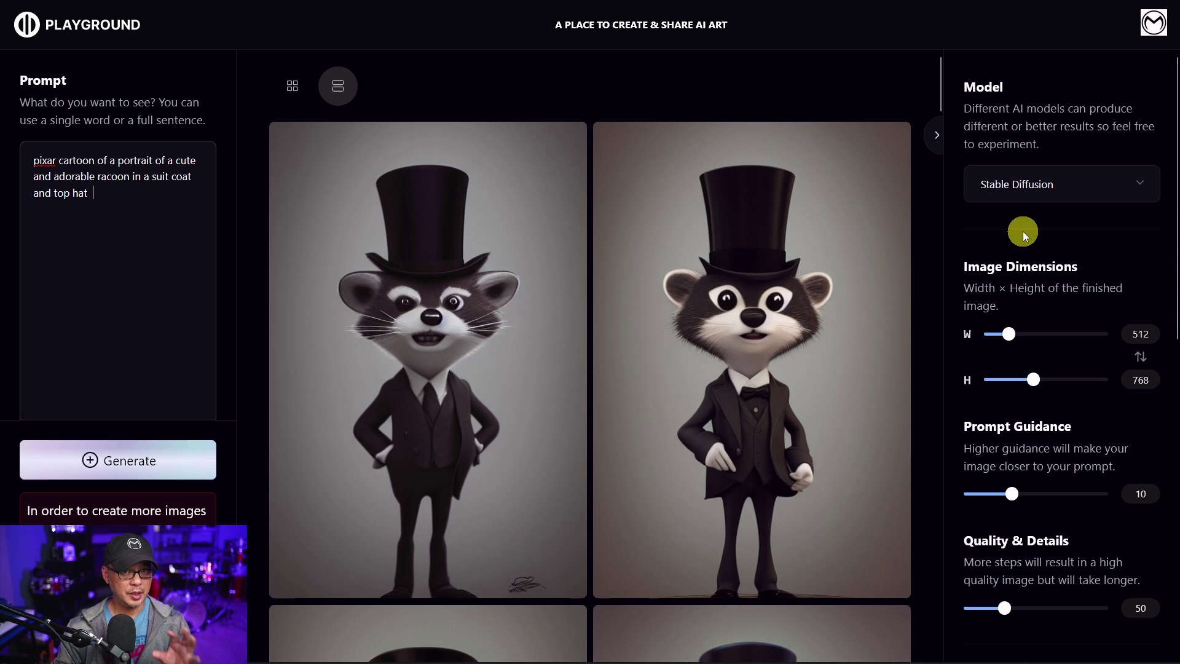
# Set the image dimensions to 960 wide by 640 high and review the remaining generation settings
pyautogui.moveTo(1009, 335); pyautogui.dragTo(1000, 295)
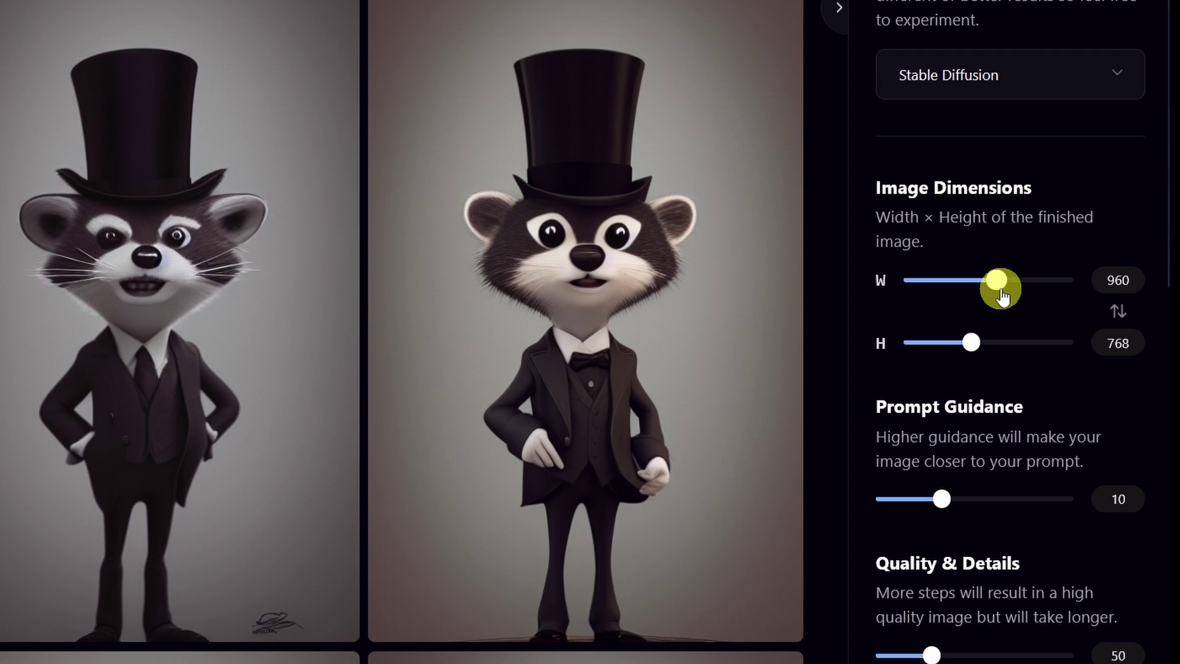
pyautogui.moveTo(977, 352); pyautogui.dragTo(953, 352)
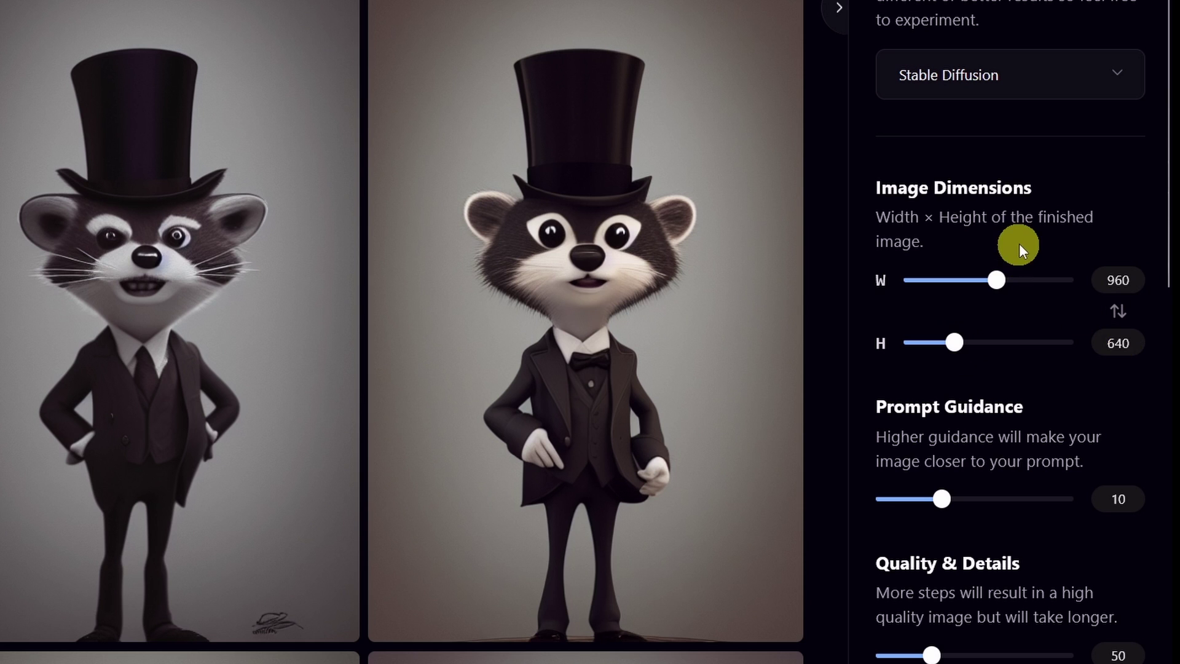
pyautogui.scroll(-5, 1025, 252)
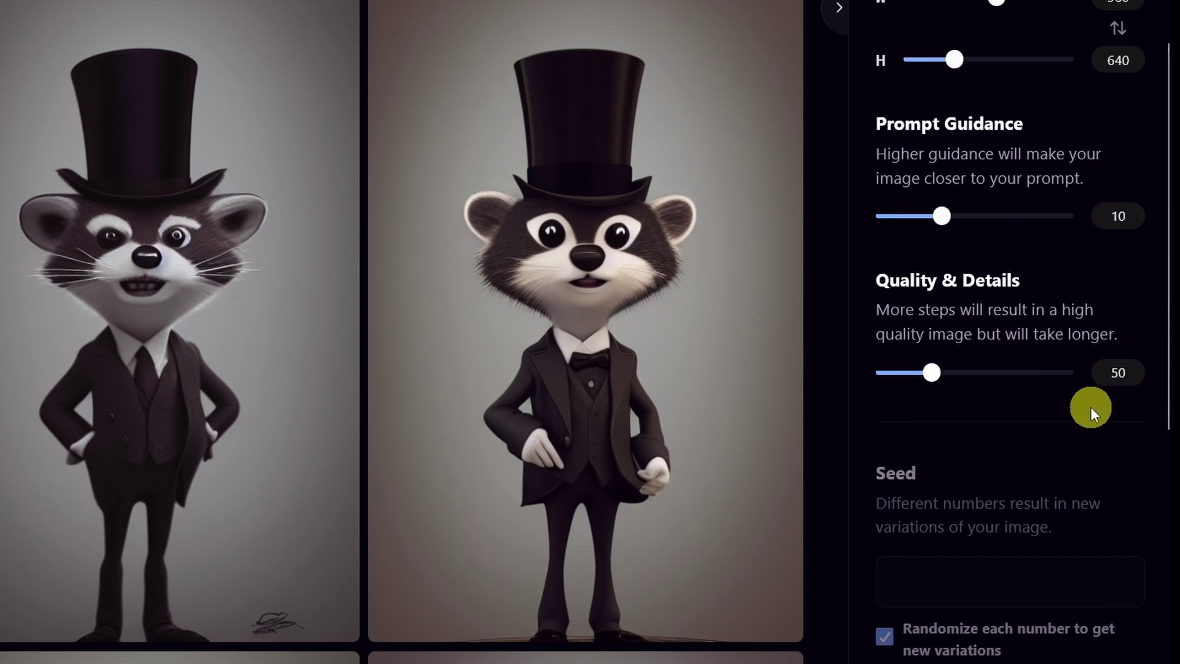
pyautogui.scroll(-10, 1087, 411)
pyautogui.scroll(5, 1014, 232)
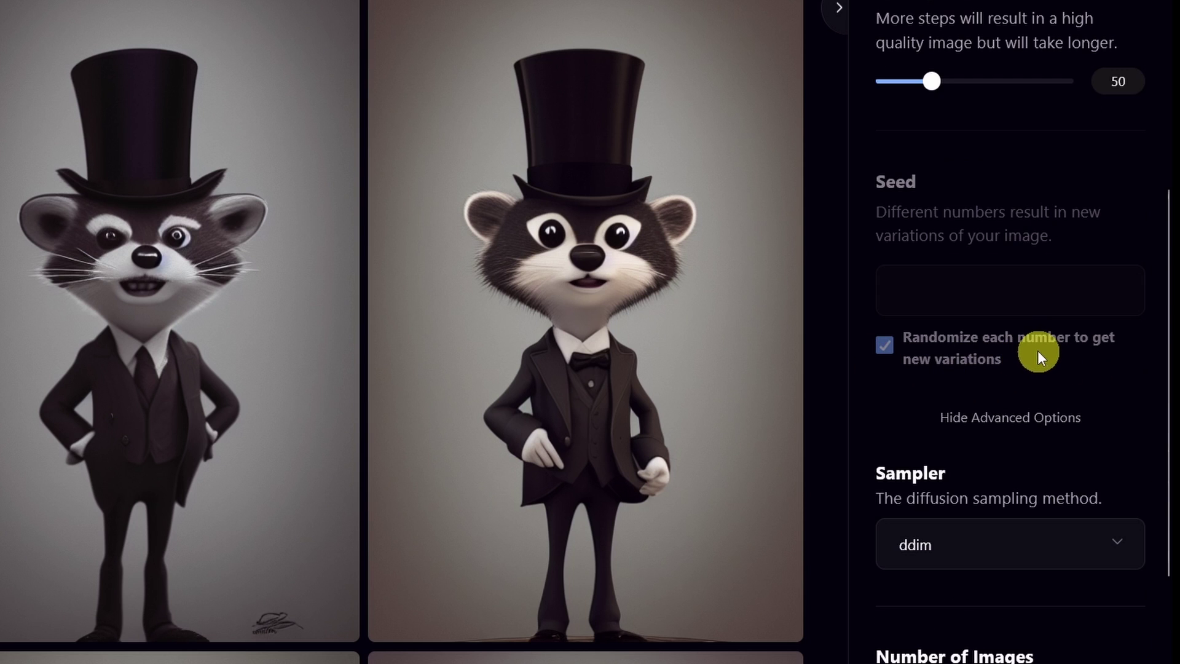
pyautogui.scroll(-5, 1004, 352)
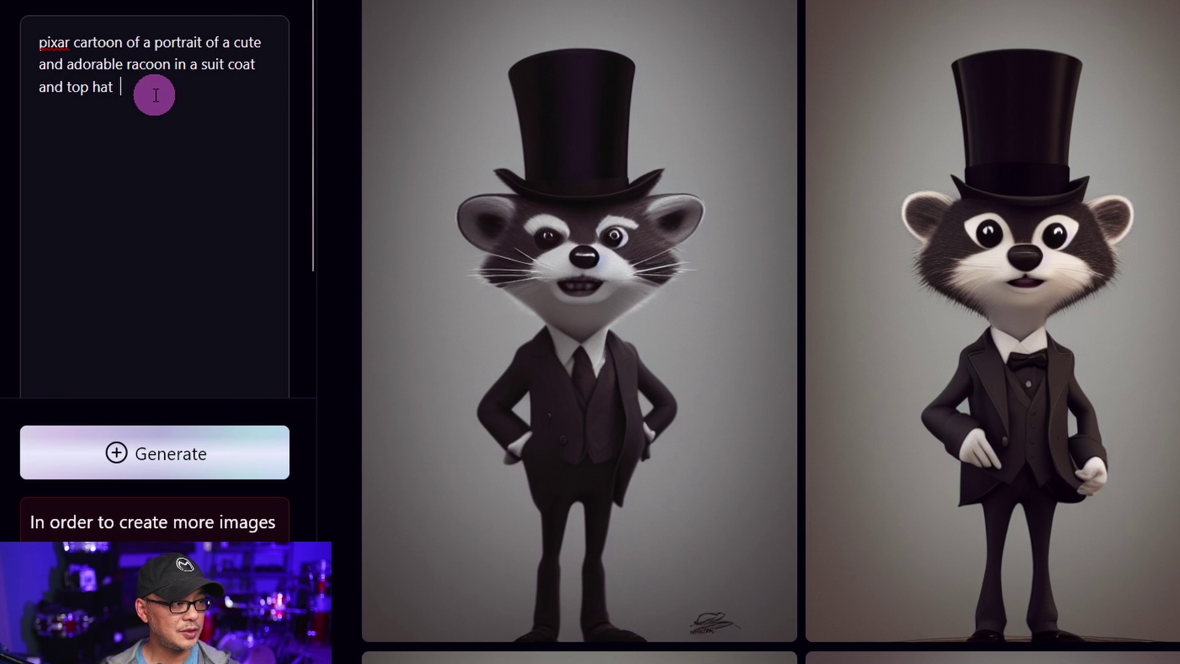
# Replace the prompt with "an autumn landscape oil painting with waterfalls and cherry blossom trees"
pyautogui.moveTo(156, 95); pyautogui.dragTo(39, 63)
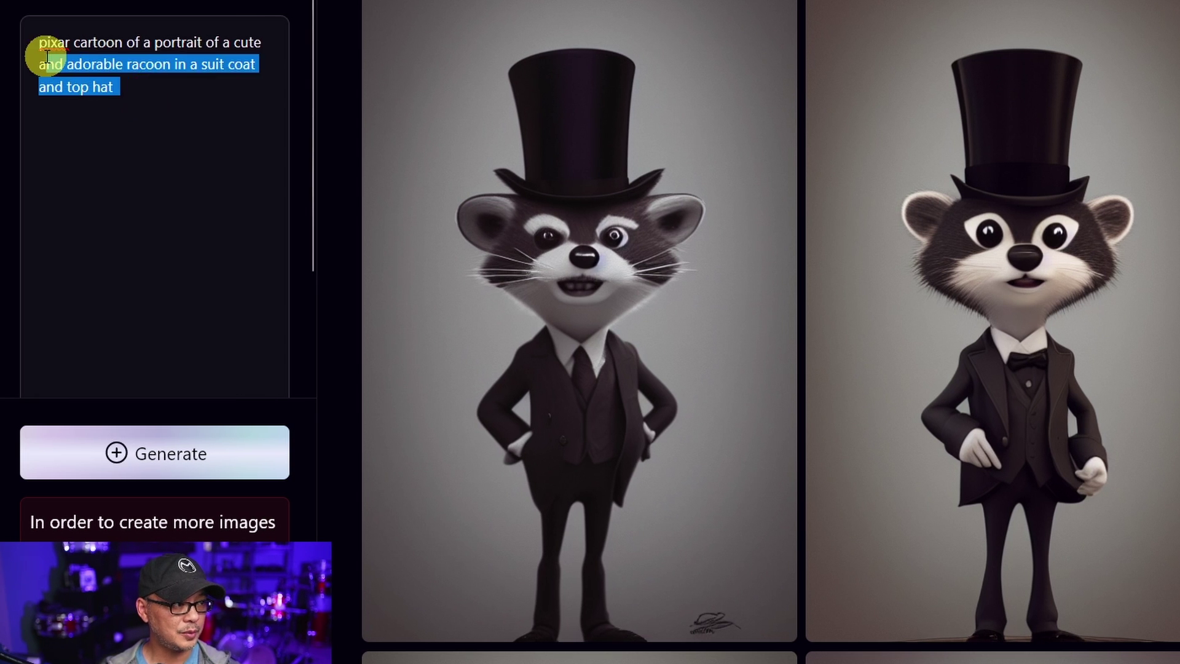
pyautogui.write('a')
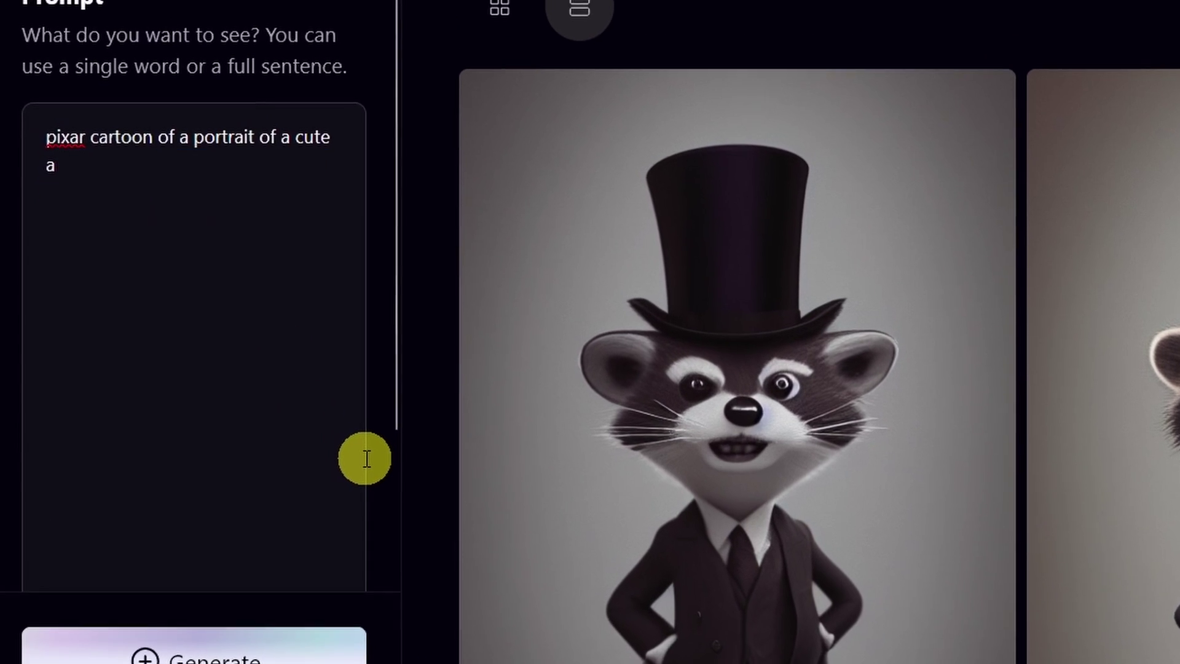
pyautogui.press('BackSpace')
pyautogui.press('BackSpace')
pyautogui.press('BackSpace')
pyautogui.press('BackSpace')
pyautogui.press('BackSpace')
pyautogui.press('BackSpace')
pyautogui.press('BackSpace')
pyautogui.press('BackSpace')
pyautogui.press('BackSpace')
pyautogui.press('BackSpace')
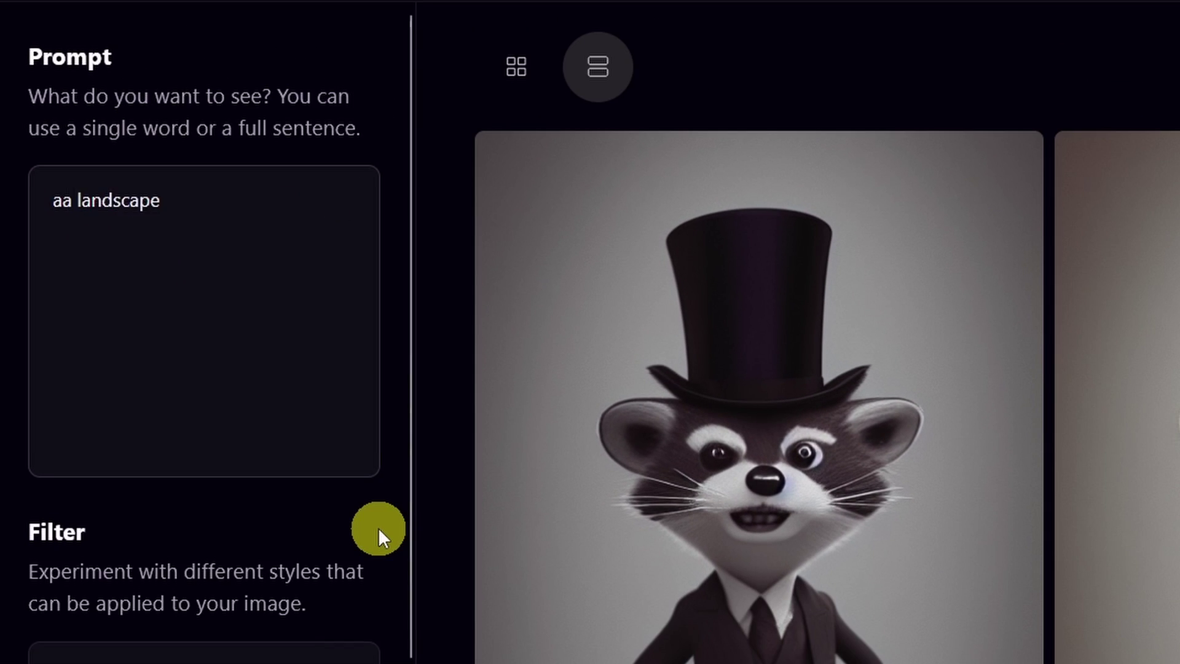
pyautogui.press('BackSpace')
pyautogui.write('n autumn landscape')
pyautogui.press('End')
pyautogui.write('oil painting')
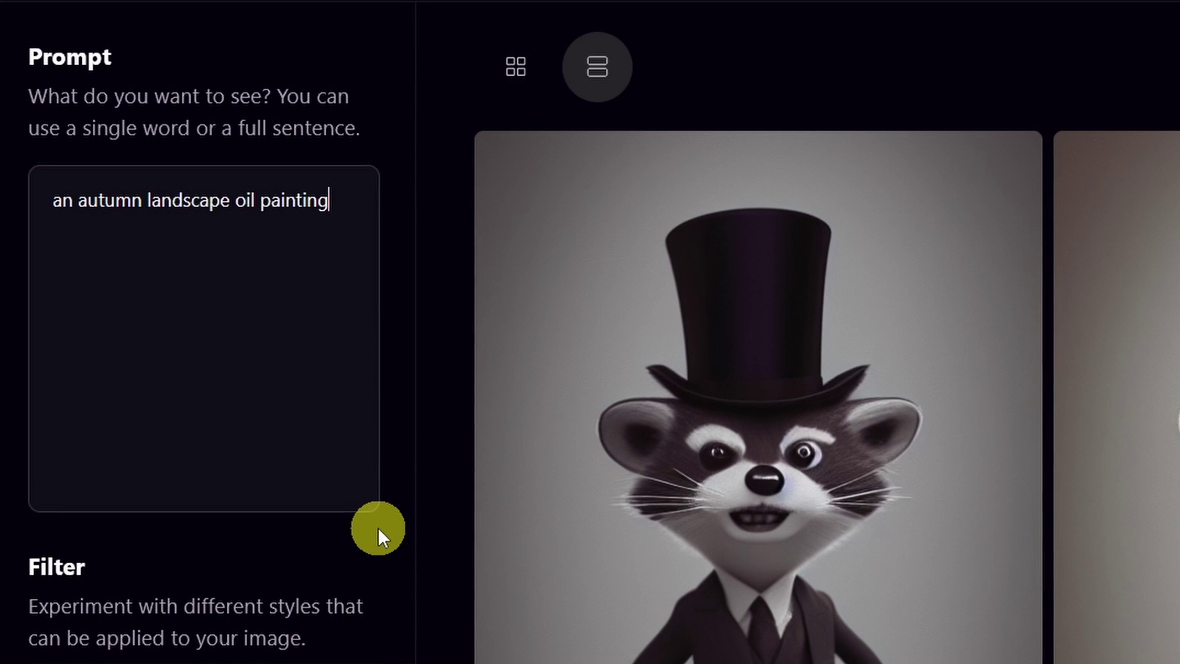
pyautogui.write(' with waterfalls and cherry blossom trees')
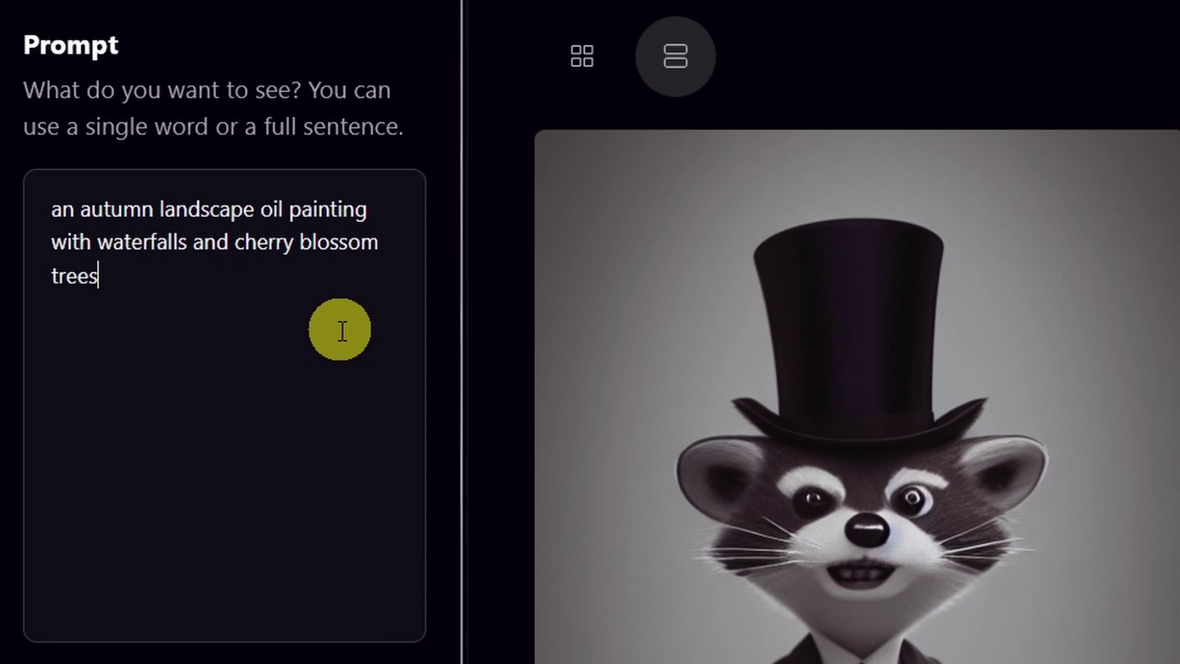
# Change the filter from Cinematic to Lush illumination
pyautogui.scroll(-5, 320, 307)
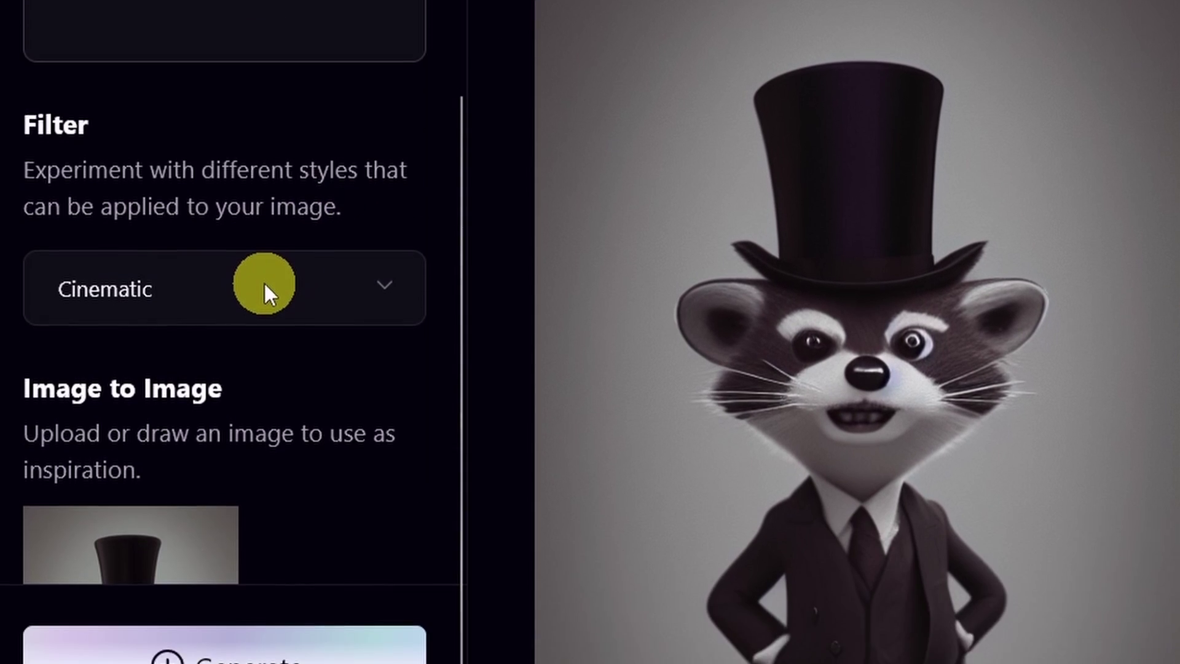
pyautogui.click(264, 393)
pyautogui.press('l')
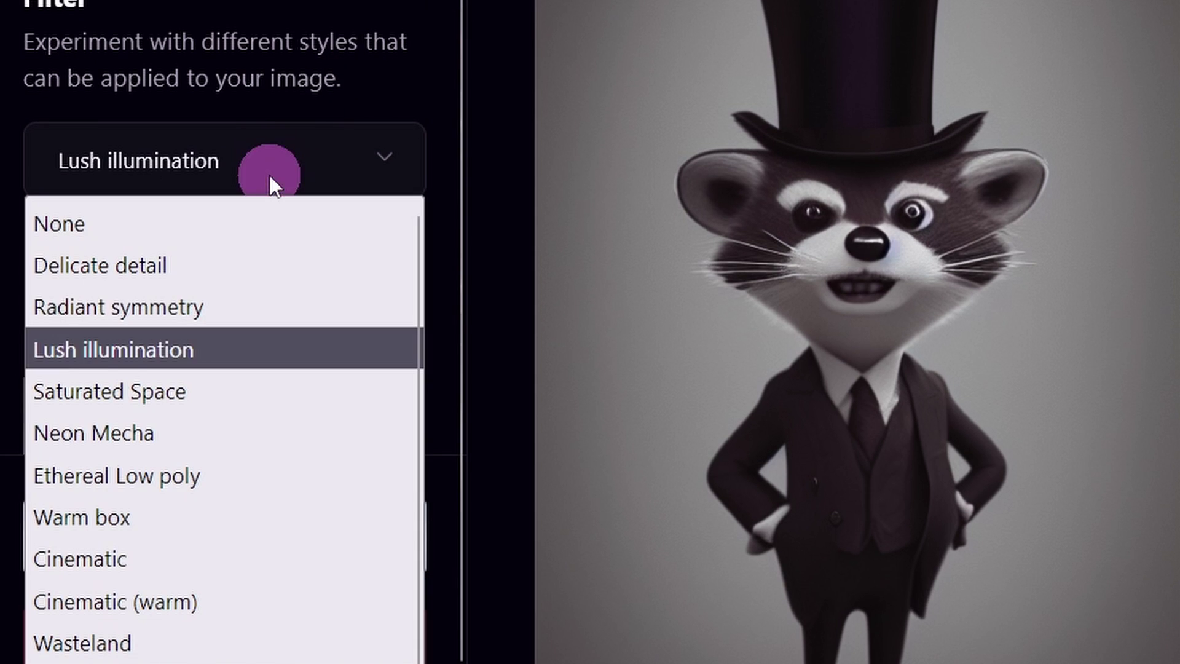
pyautogui.click(261, 337)
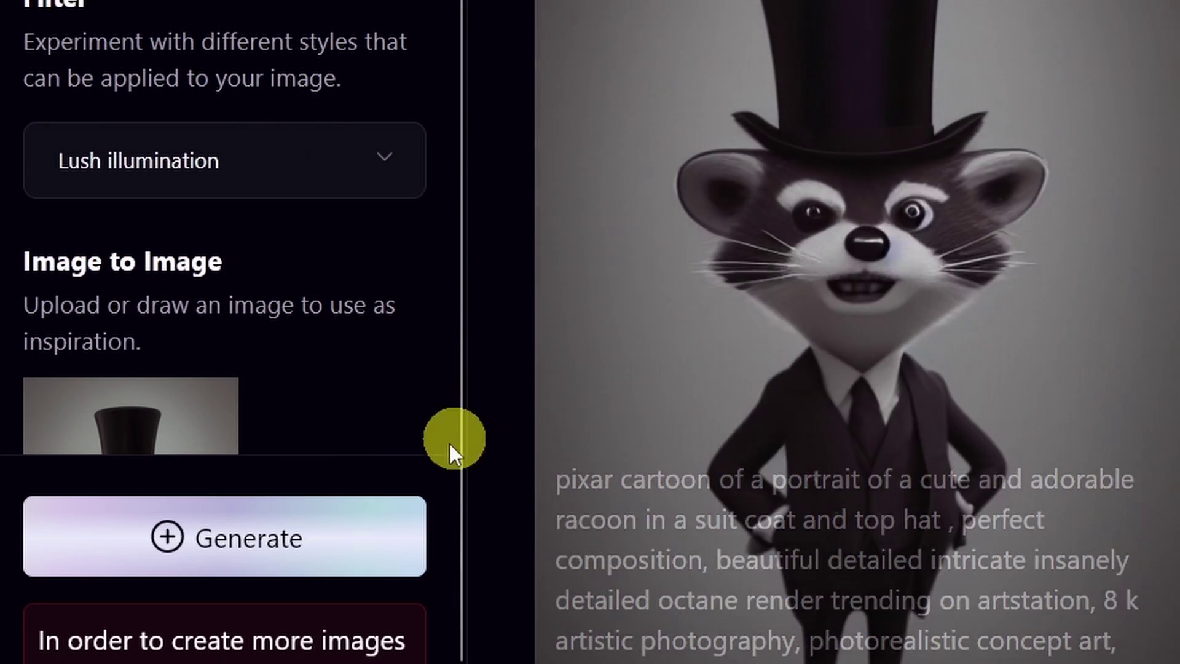
# Remove the raccoon reference from Image to Image and generate the landscape images
pyautogui.scroll(-3, 453, 446)
pyautogui.click(200, 212)
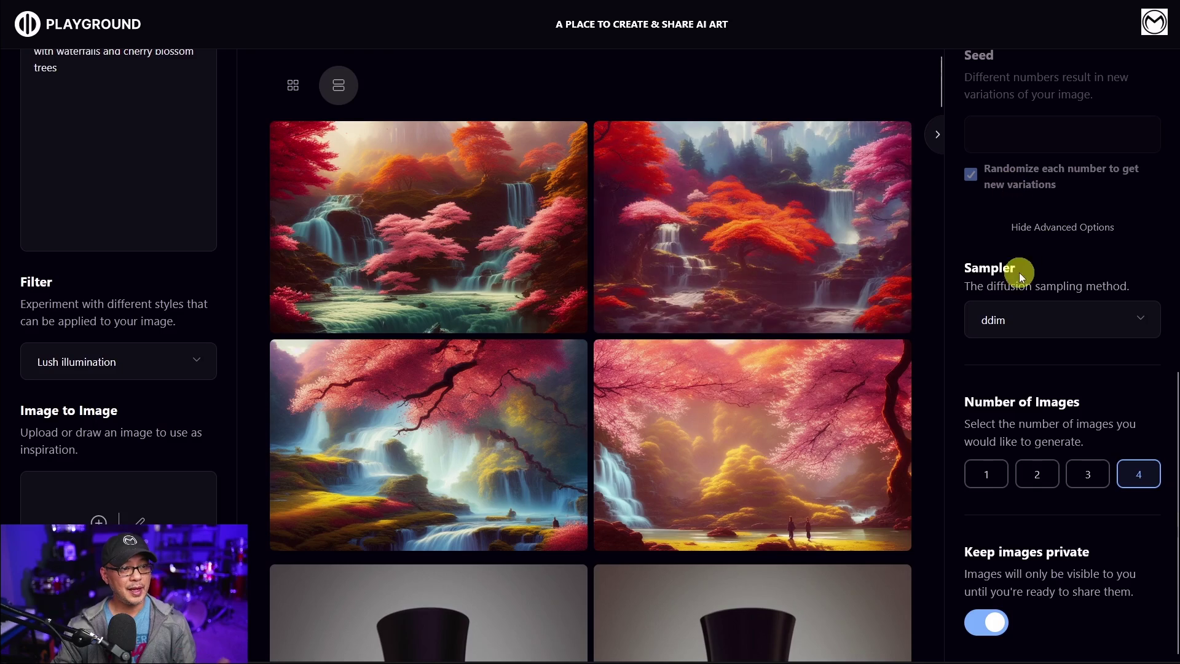
# Examine the first generated autumn landscape at full size and close the preview
pyautogui.moveTo(619, 96)
pyautogui.click(555, 151)
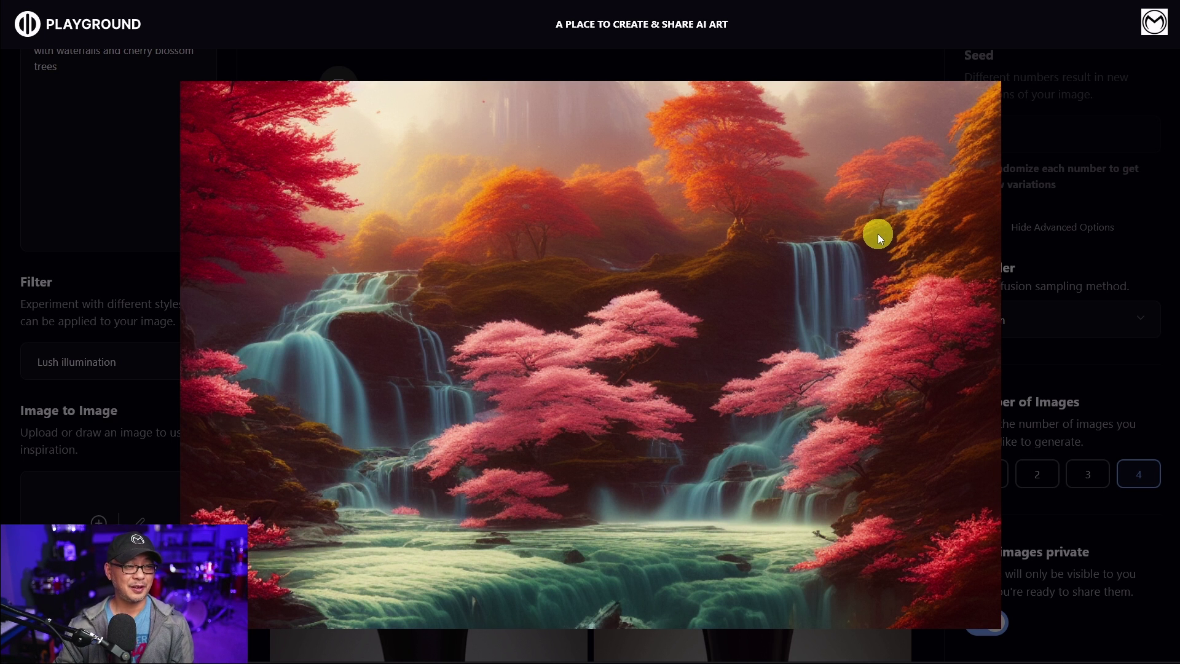
pyautogui.click(145, 198)
# Add "a mansion looking over" to the start of the landscape prompt and generate the images
pyautogui.scroll(2, 145, 197)
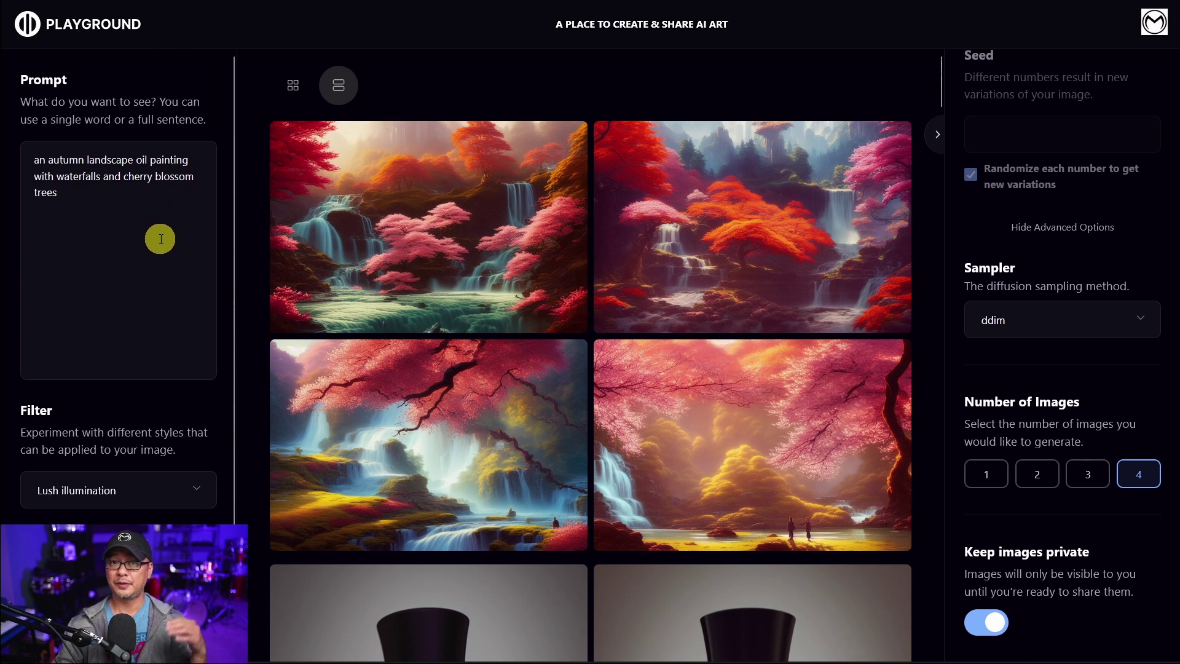
pyautogui.moveTo(387, 192)
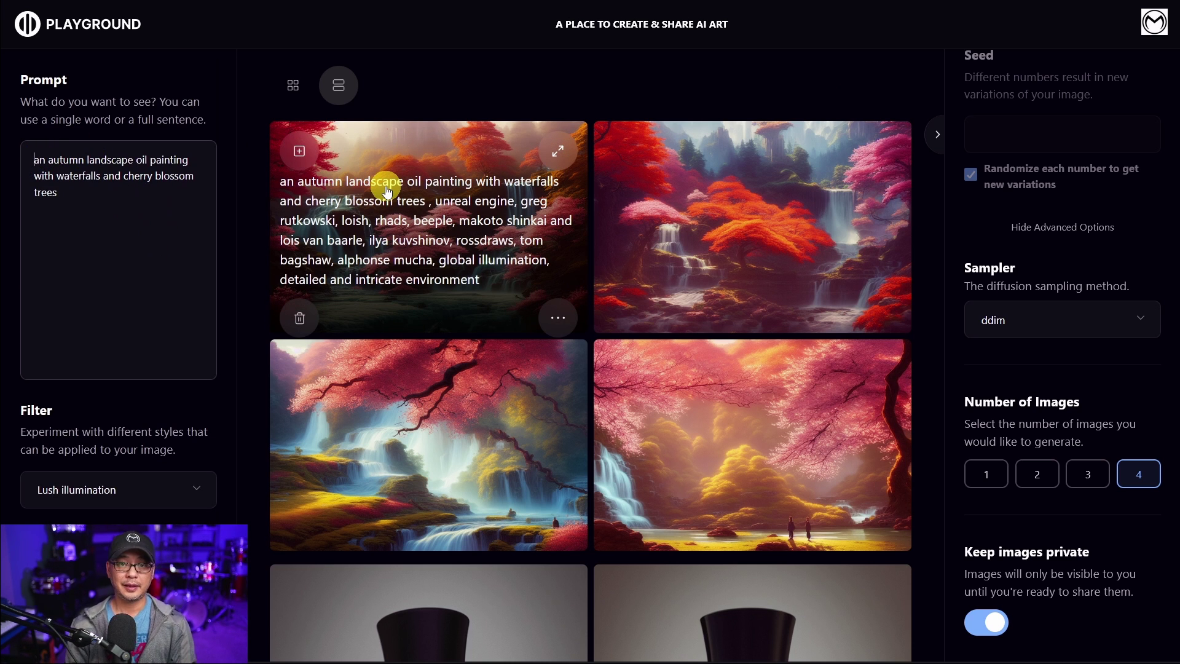
pyautogui.write('a mansion lo')
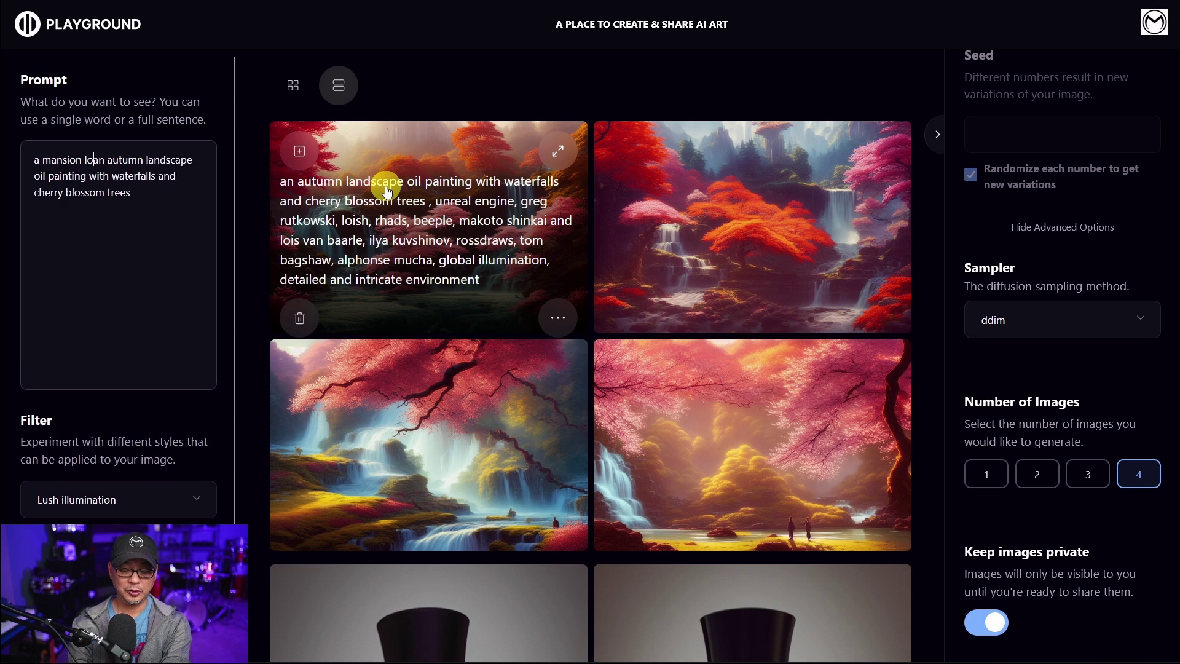
pyautogui.write('oking over')
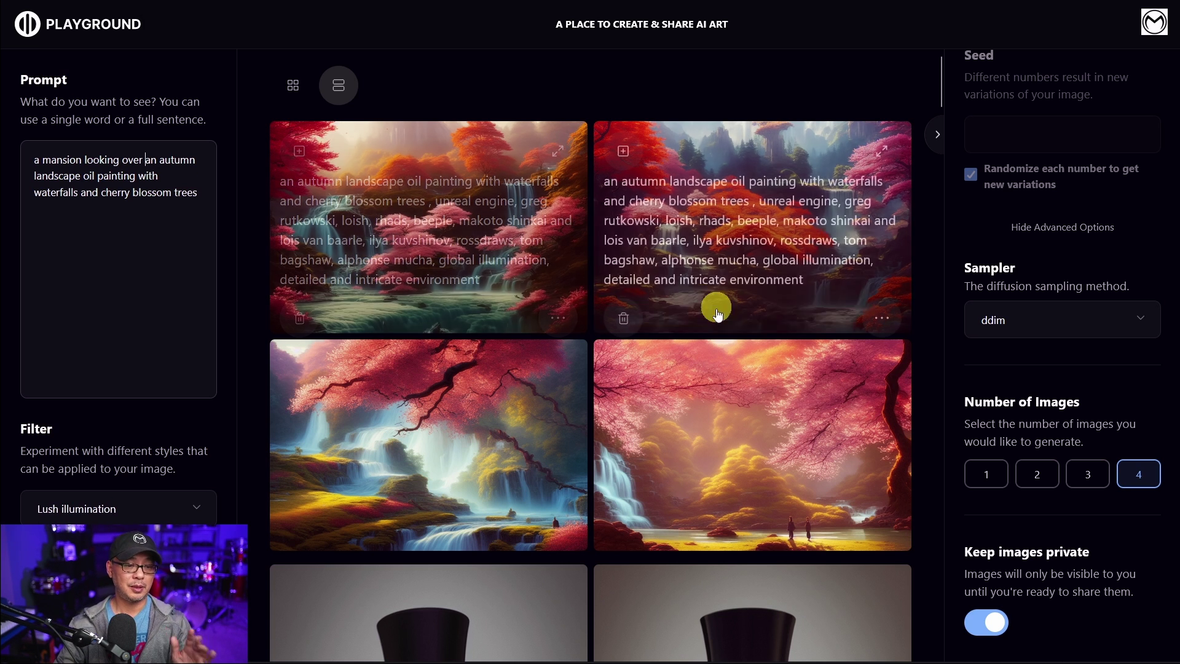
pyautogui.click(119, 639)
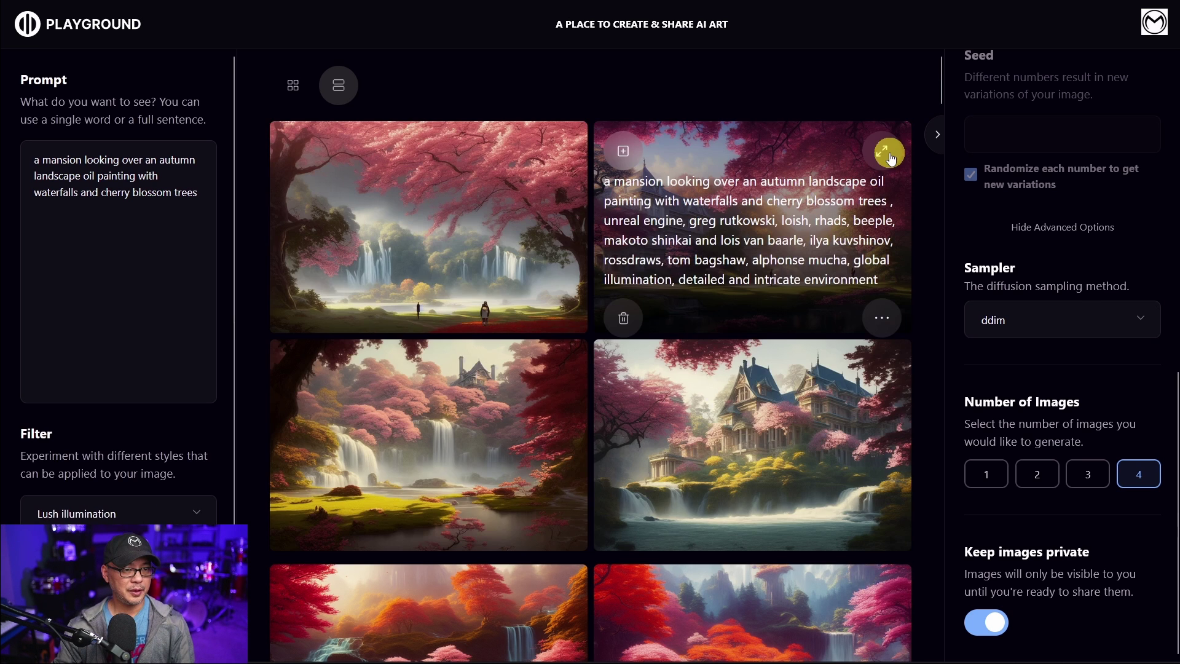
# Examine the second and fourth mansion landscapes at full size
pyautogui.click(889, 155)
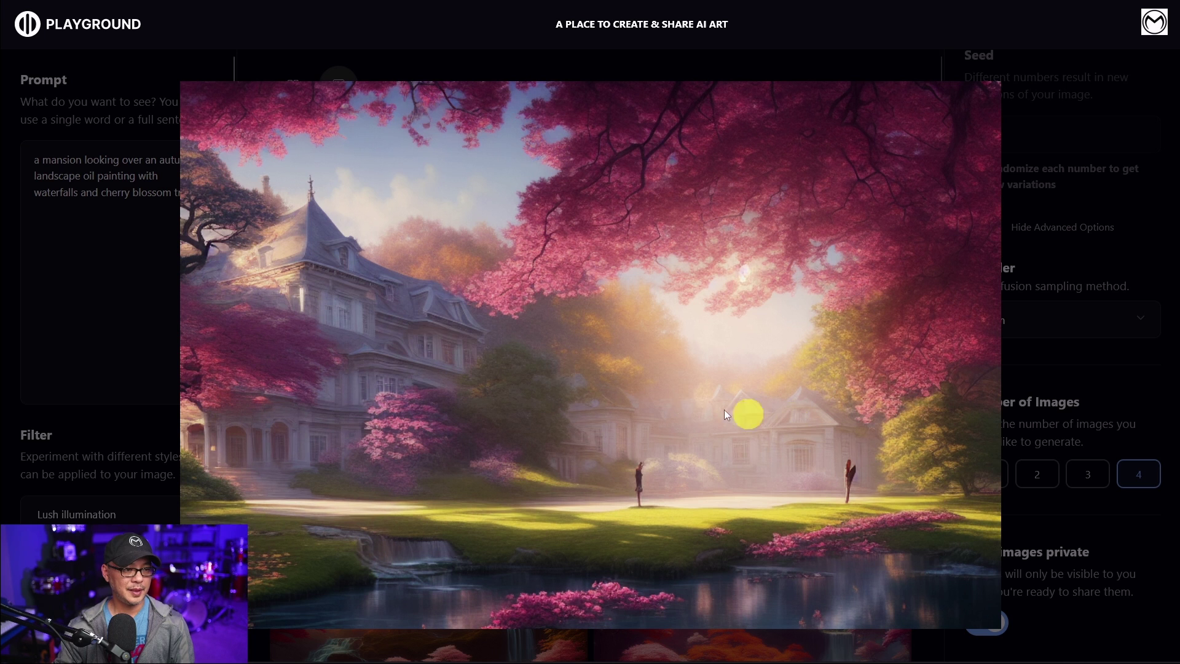
pyautogui.press('Escape')
pyautogui.click(887, 375)
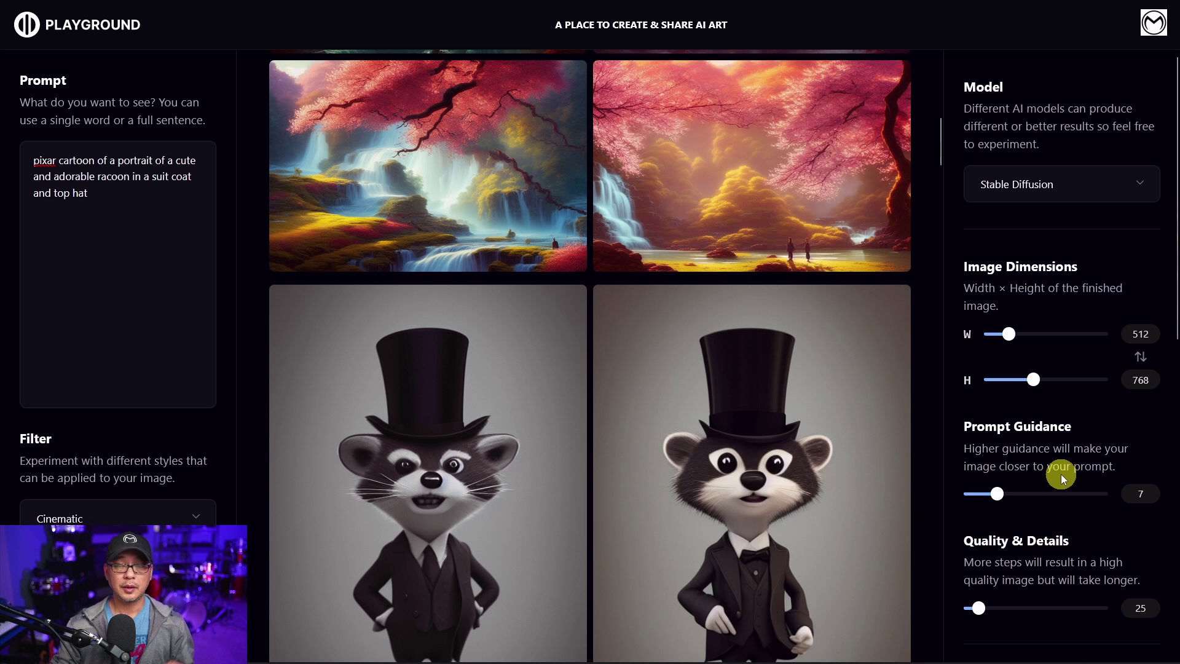
# Switch the model to DALL·E 2 and set it to produce 4 images at 512 × 512
pyautogui.click(1031, 183)
pyautogui.click(1020, 235)
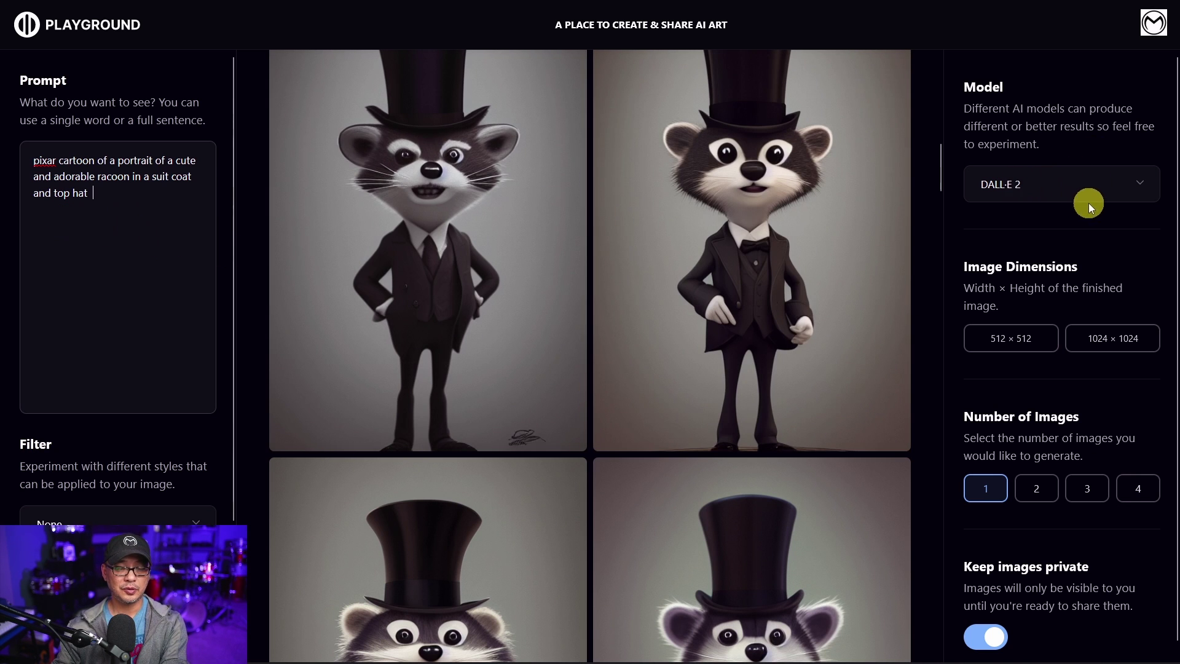
pyautogui.click(1012, 337)
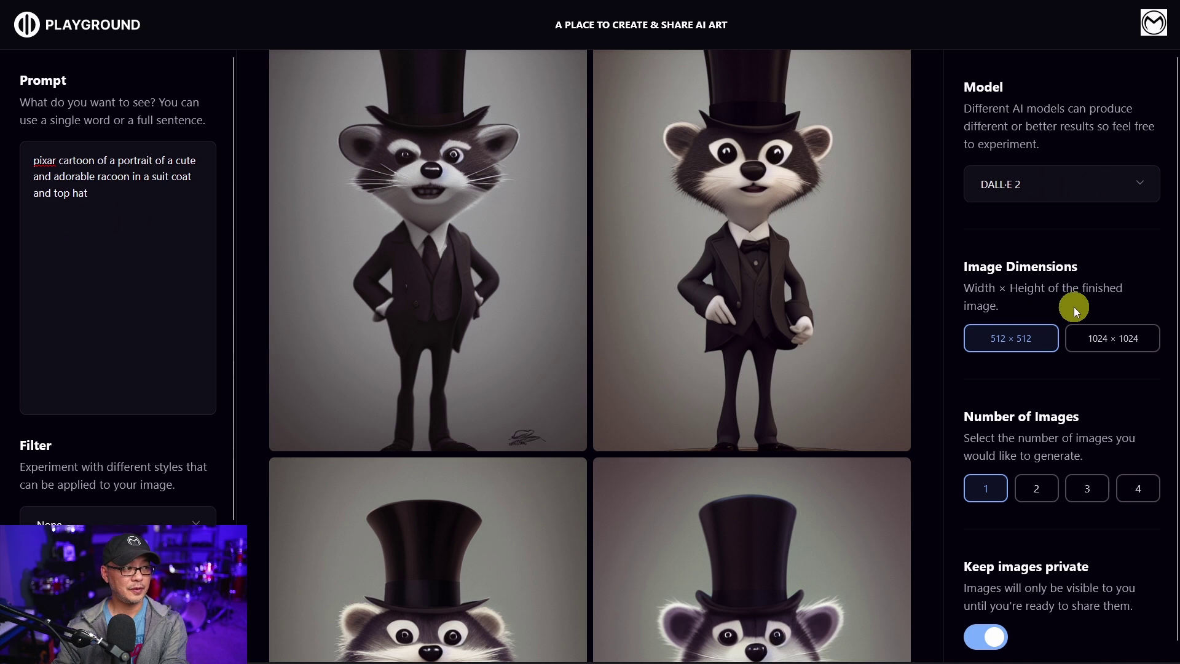
pyautogui.scroll(-1, 1066, 371)
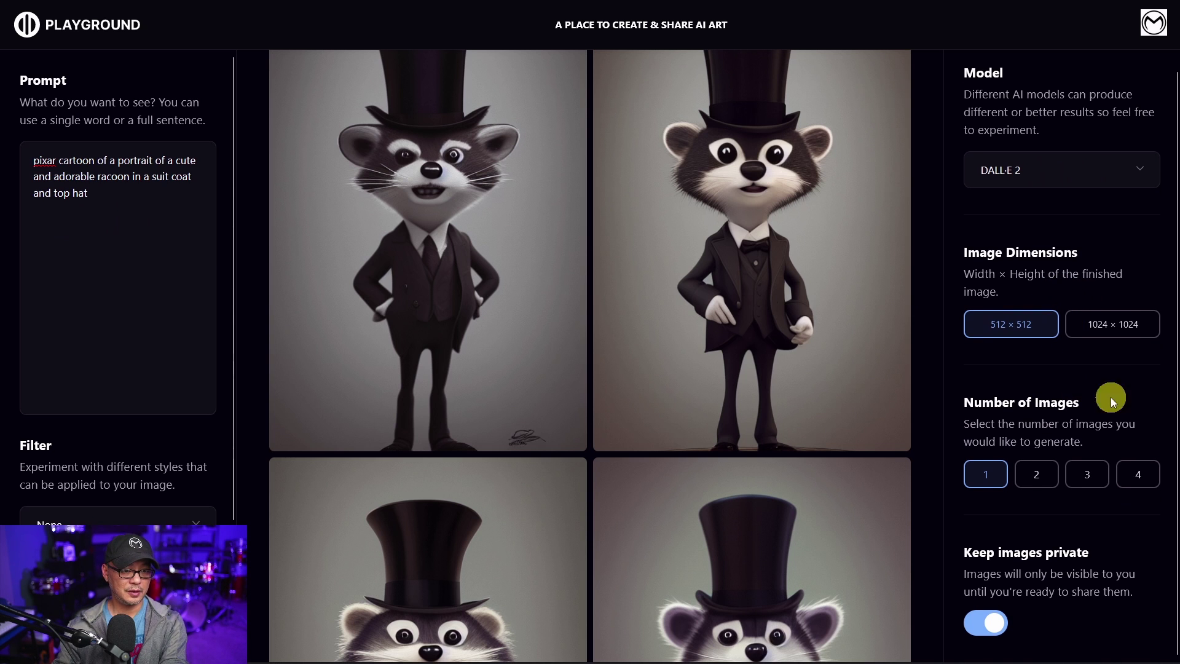
pyautogui.click(1130, 474)
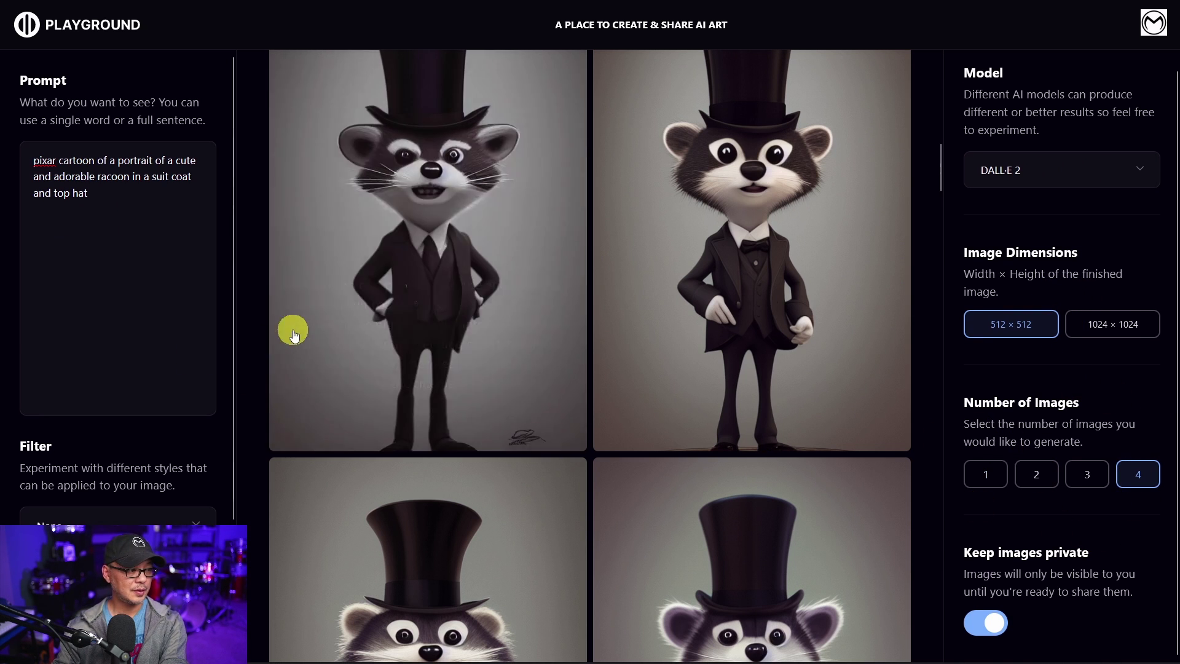
# Apply the Cinematic dimensions filter to the raccoon prompt and generate the images
pyautogui.scroll(-3, 123, 319)
pyautogui.click(117, 362)
pyautogui.click(123, 414)
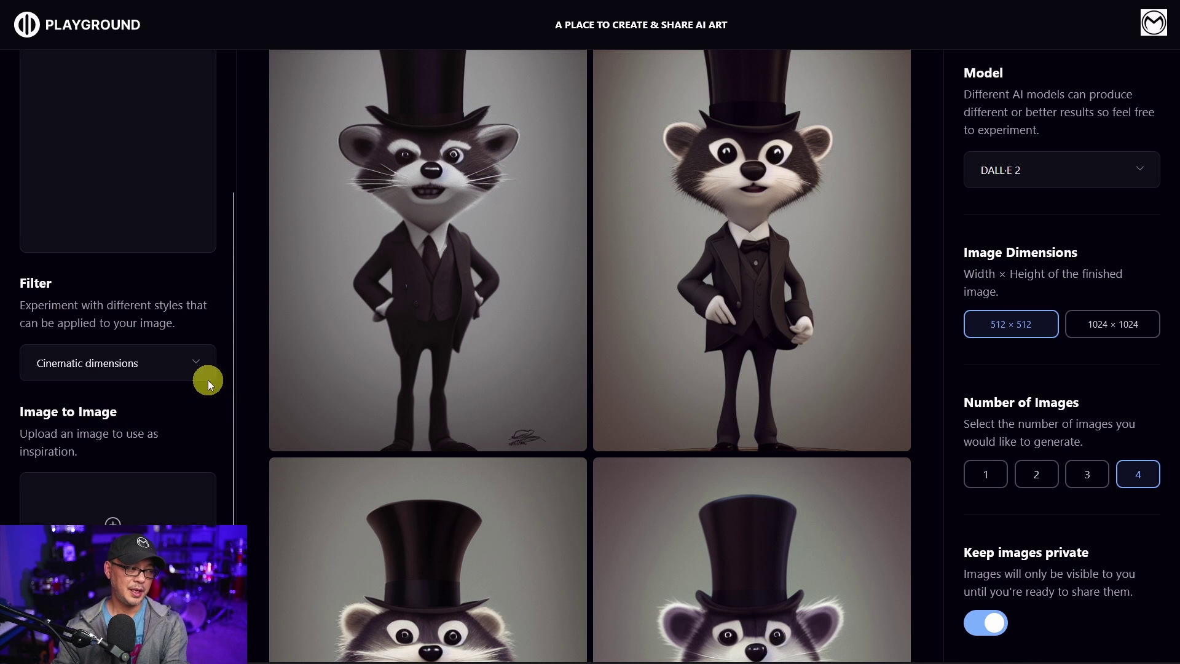
pyautogui.moveTo(734, 386)
pyautogui.scroll(-7, 925, 455)
pyautogui.scroll(10, 606, 414)
pyautogui.click(118, 636)
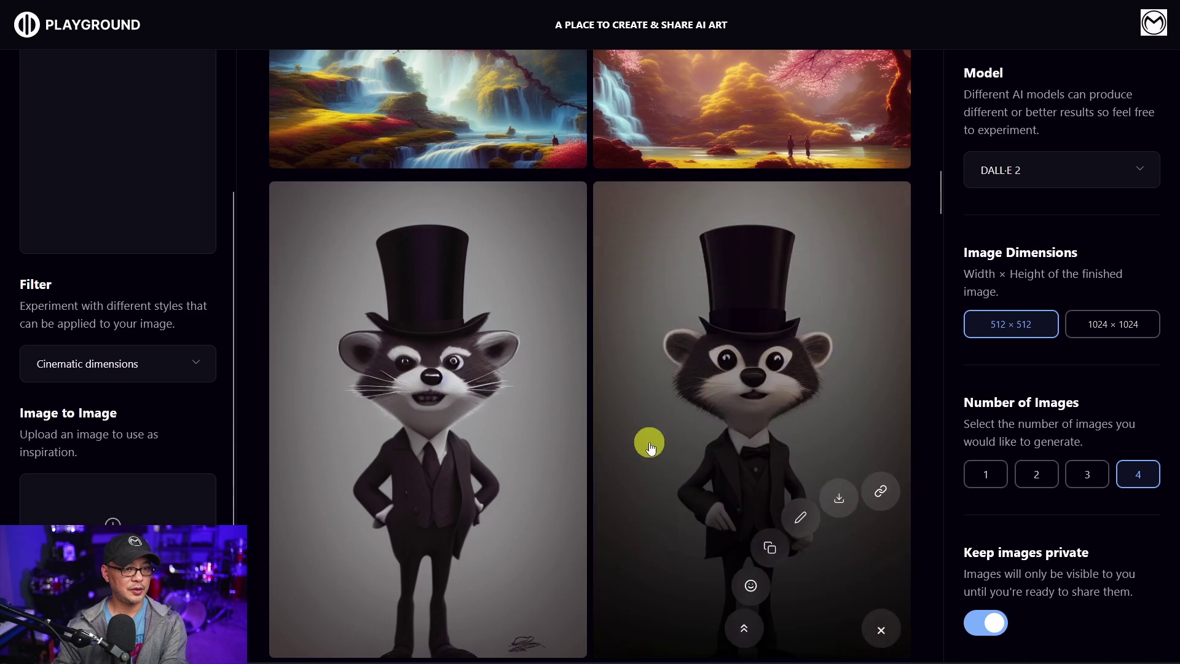
# Compare the four DALL·E 2 raccoon portraits, viewing the fourth and second at full size
pyautogui.scroll(20, 645, 443)
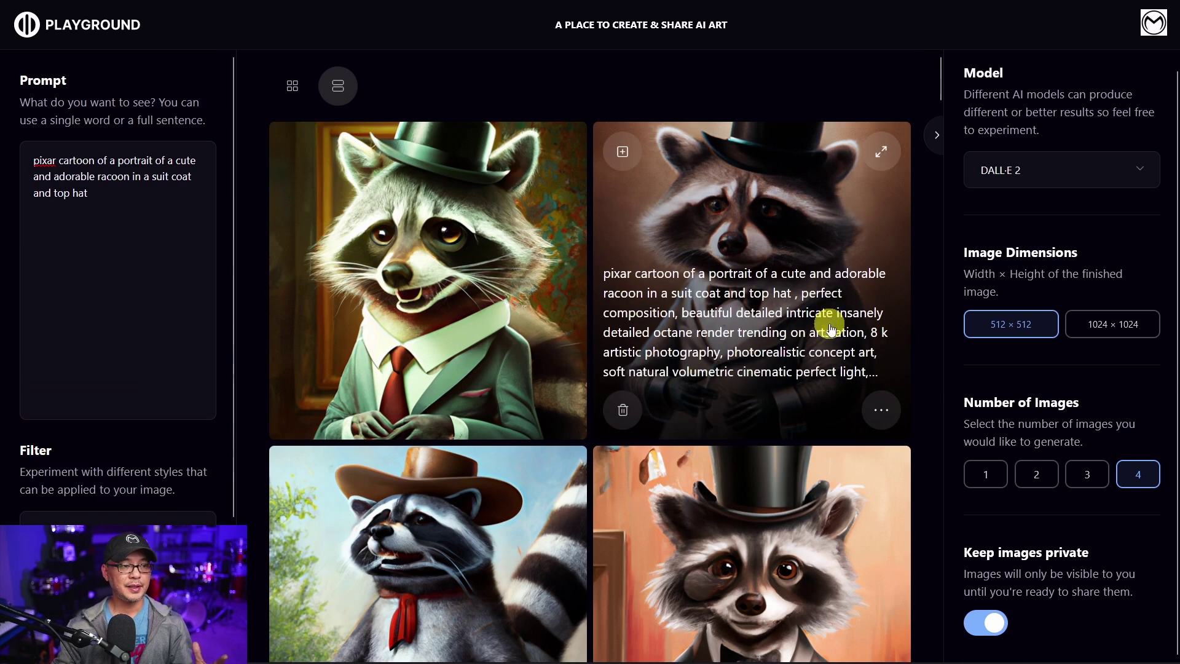
pyautogui.scroll(-3, 829, 322)
pyautogui.moveTo(782, 431)
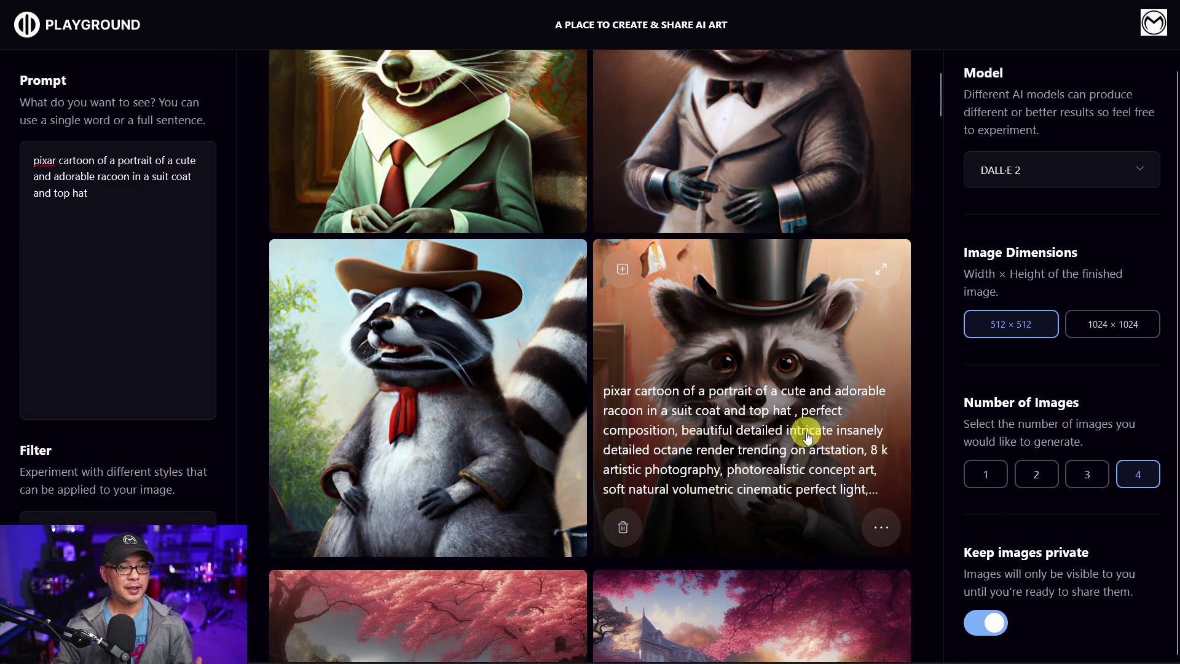
pyautogui.click(885, 273)
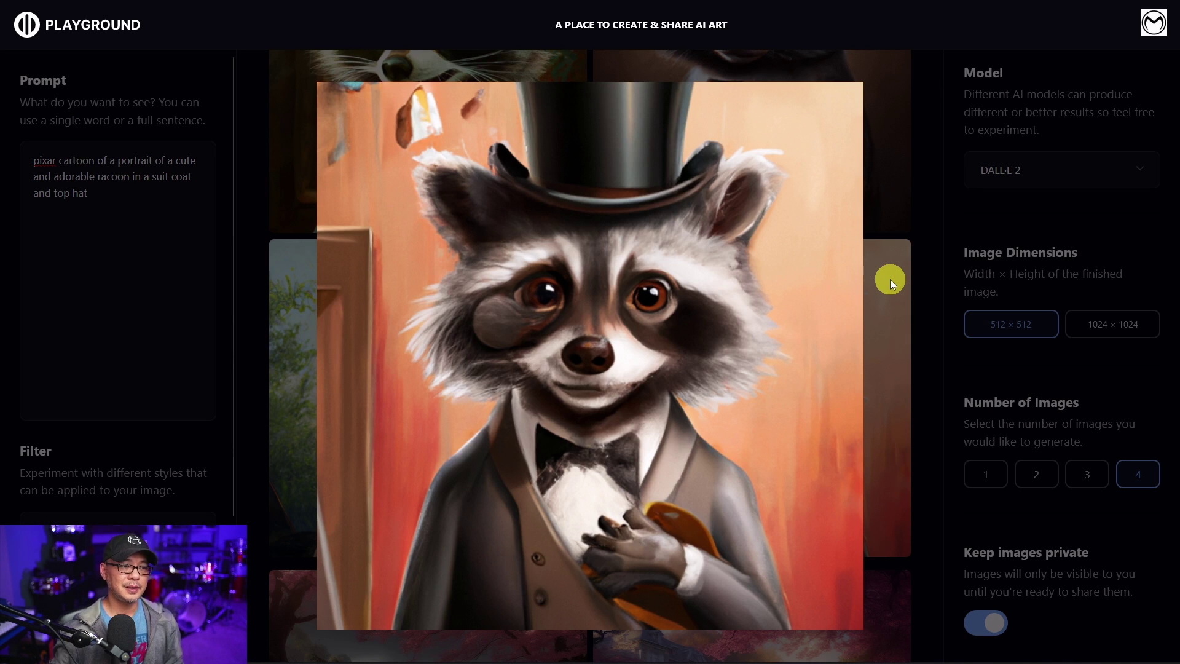
pyautogui.click(264, 145)
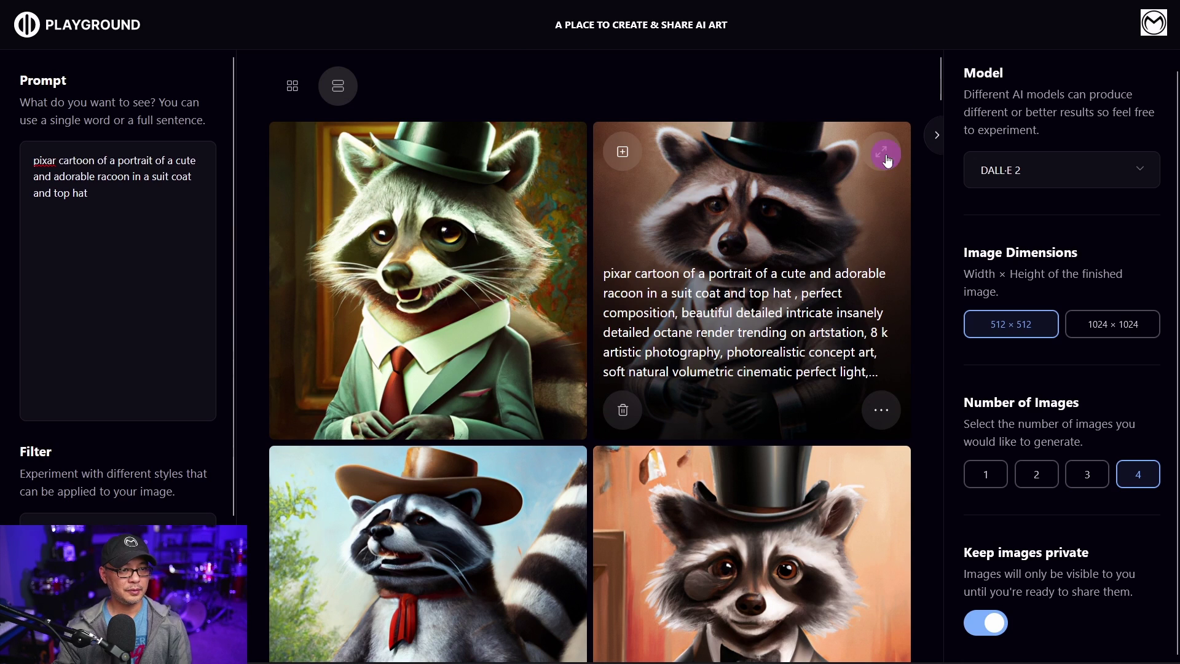
pyautogui.click(885, 153)
pyautogui.click(289, 381)
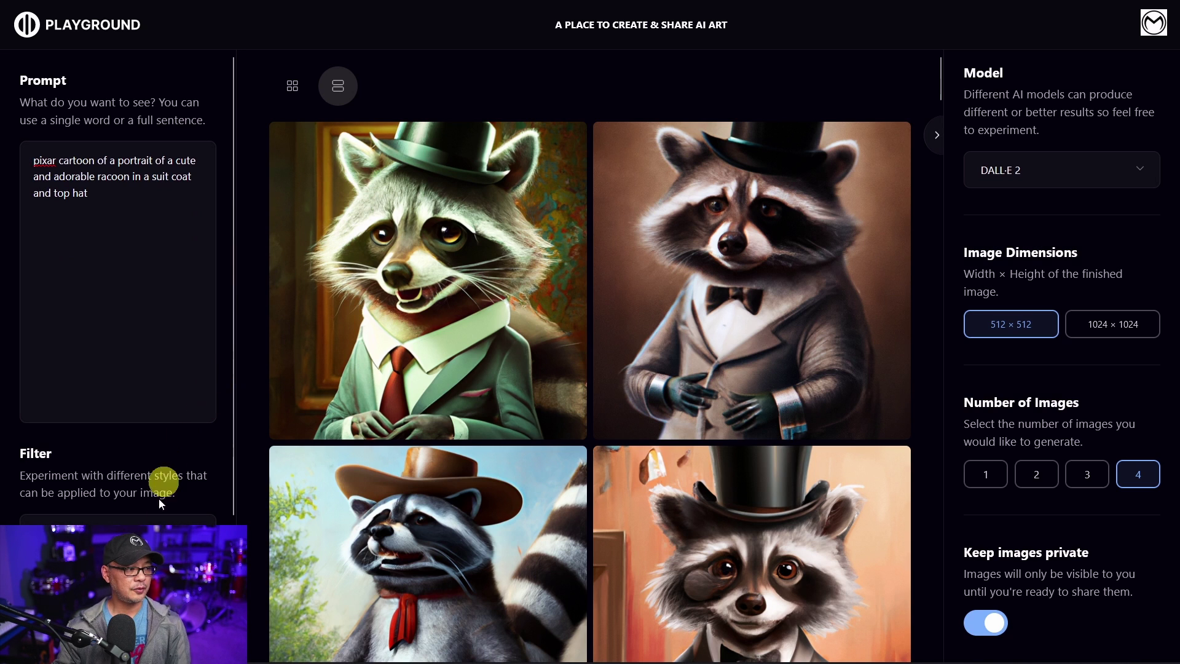
# Apply the Moody impressions filter to the raccoon prompt, generate the DALL·E 2 images and look over the results
pyautogui.click(167, 520)
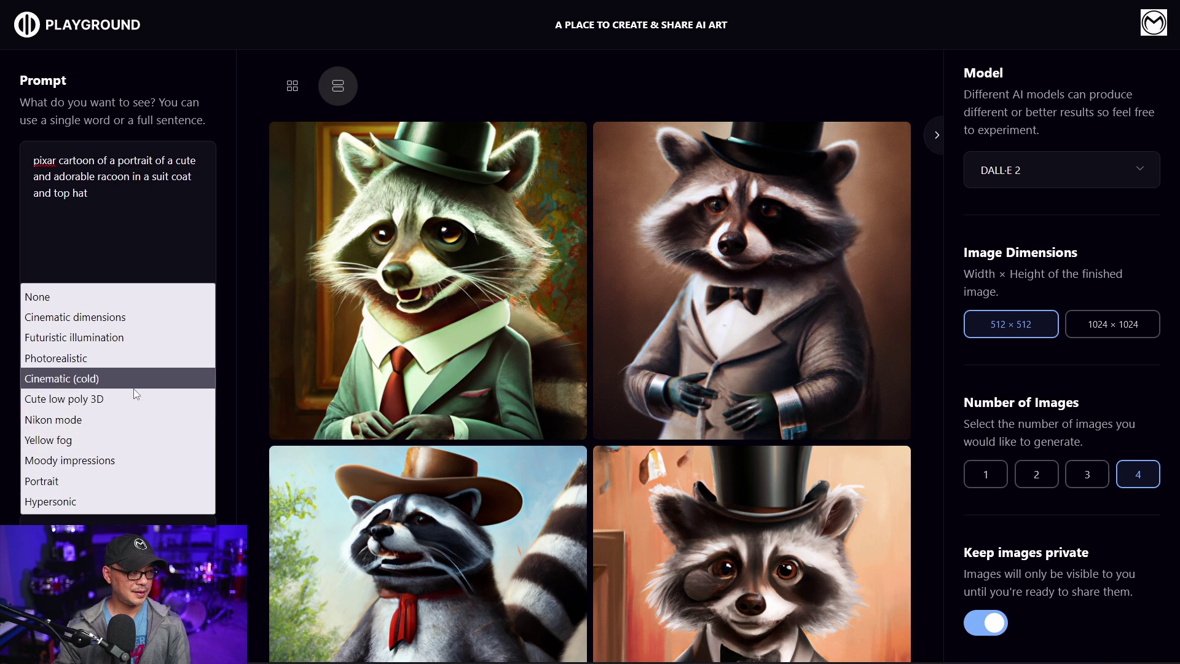
pyautogui.click(131, 467)
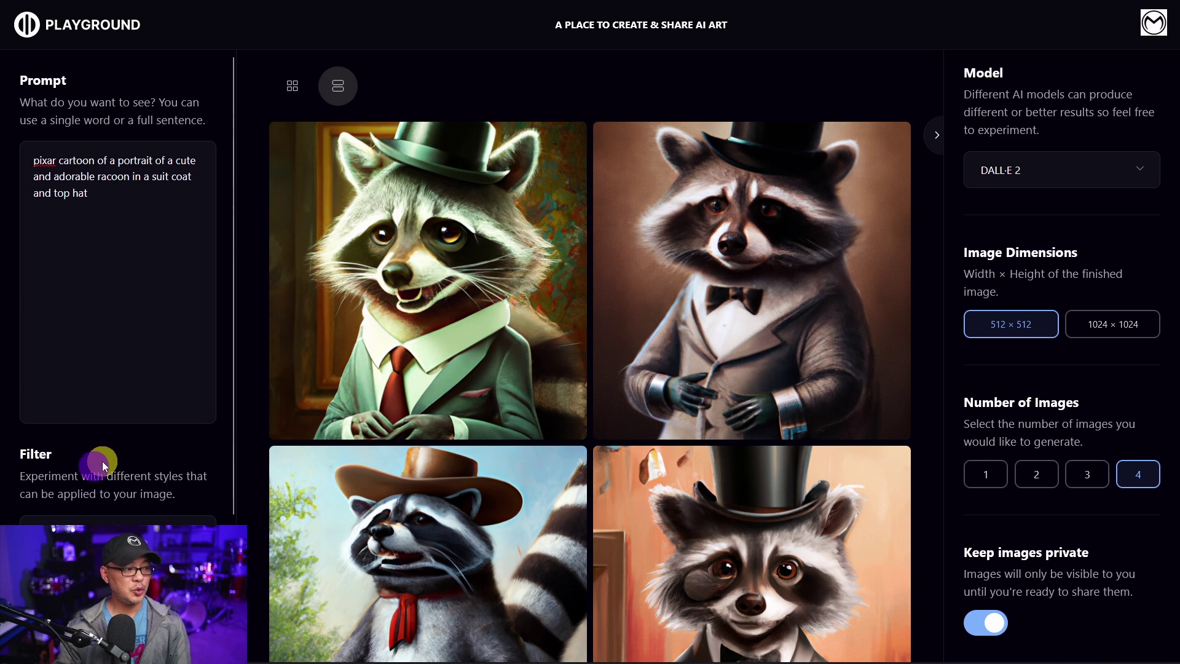
pyautogui.hotkey('ctrl', 'Return')
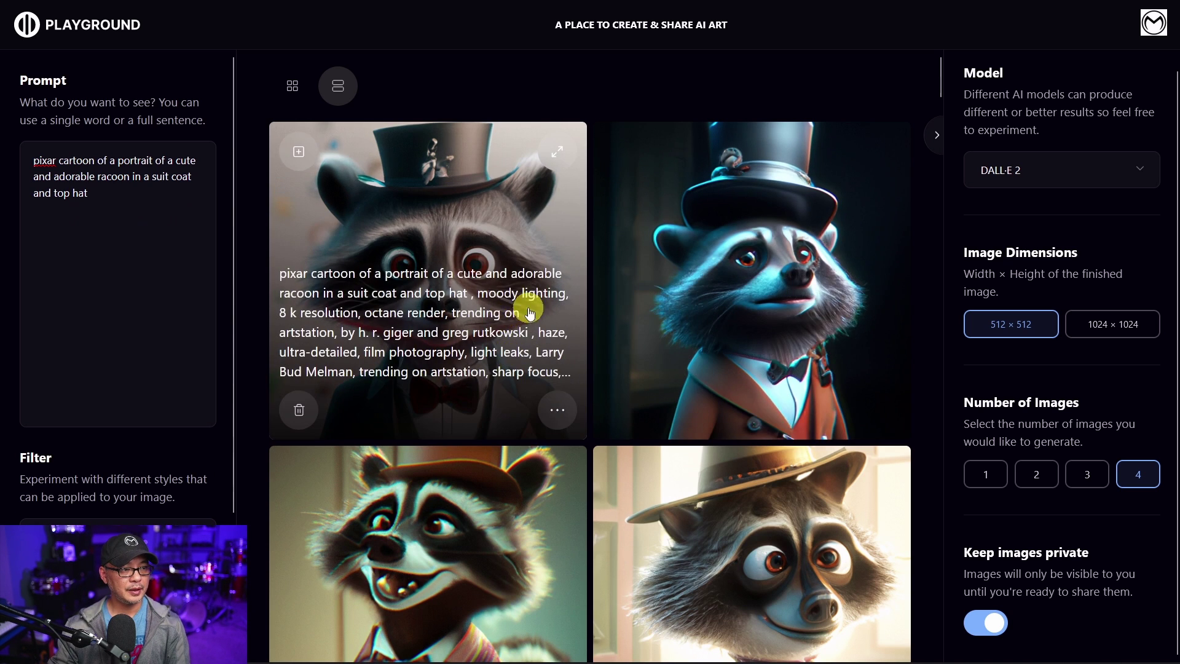
pyautogui.scroll(-3, 834, 250)
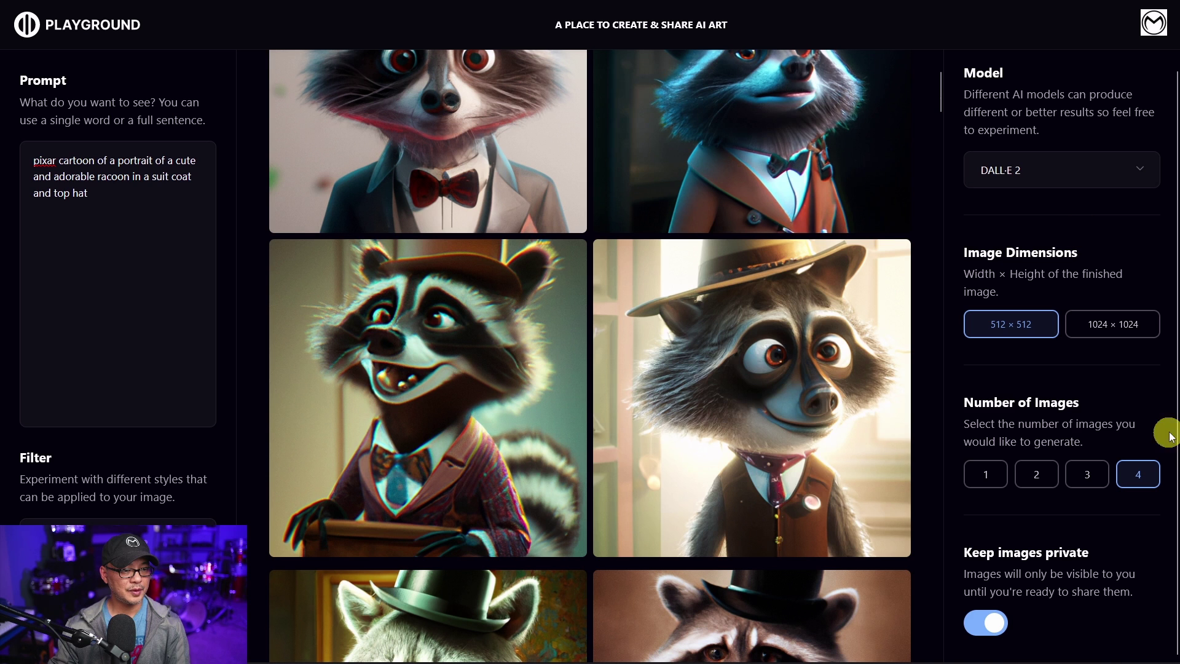
pyautogui.scroll(2, 768, 381)
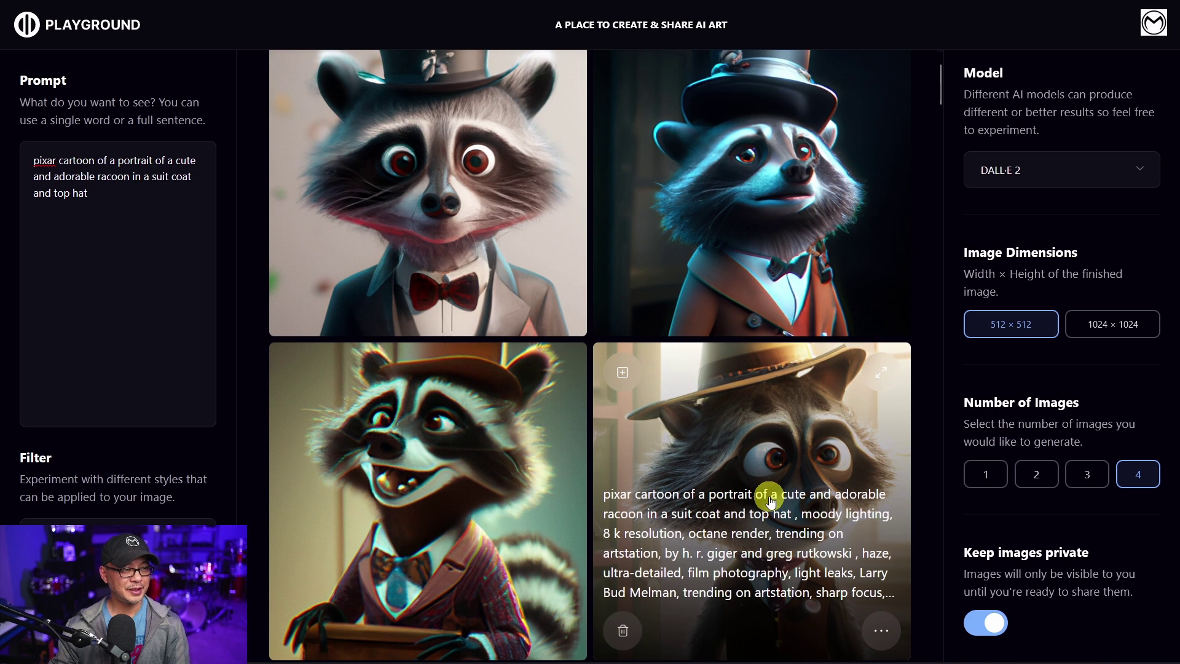
# Switch the image generation model to Stable Diffusion
pyautogui.click(1045, 170)
pyautogui.click(1037, 223)
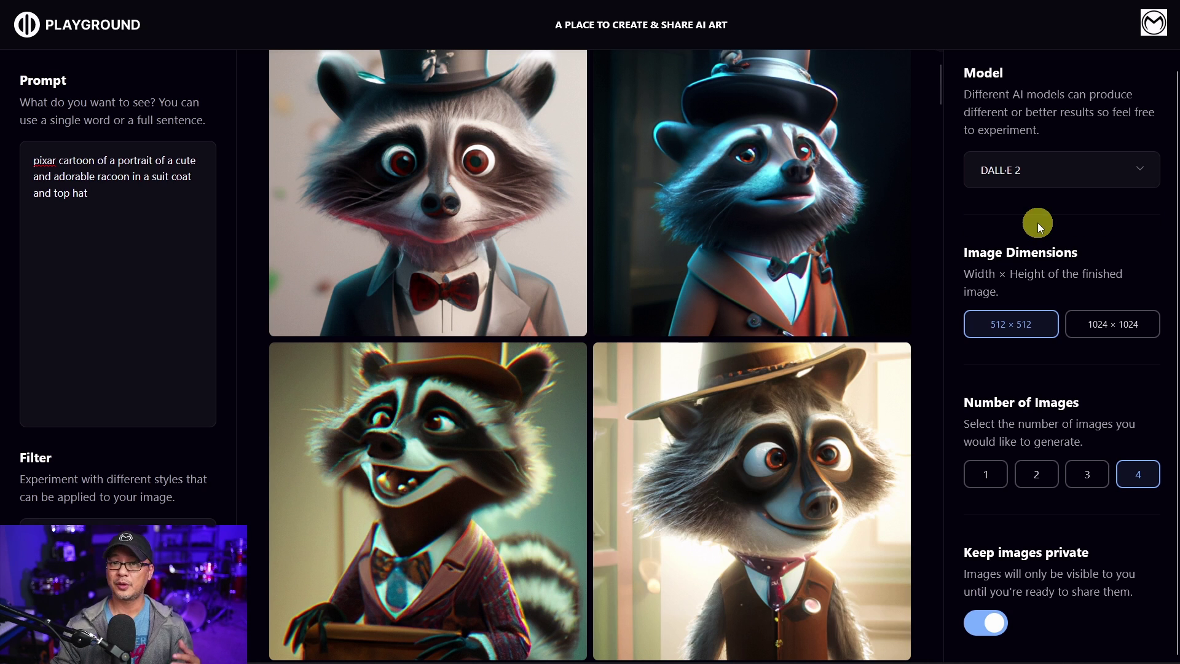
pyautogui.click(1065, 171)
pyautogui.click(1063, 197)
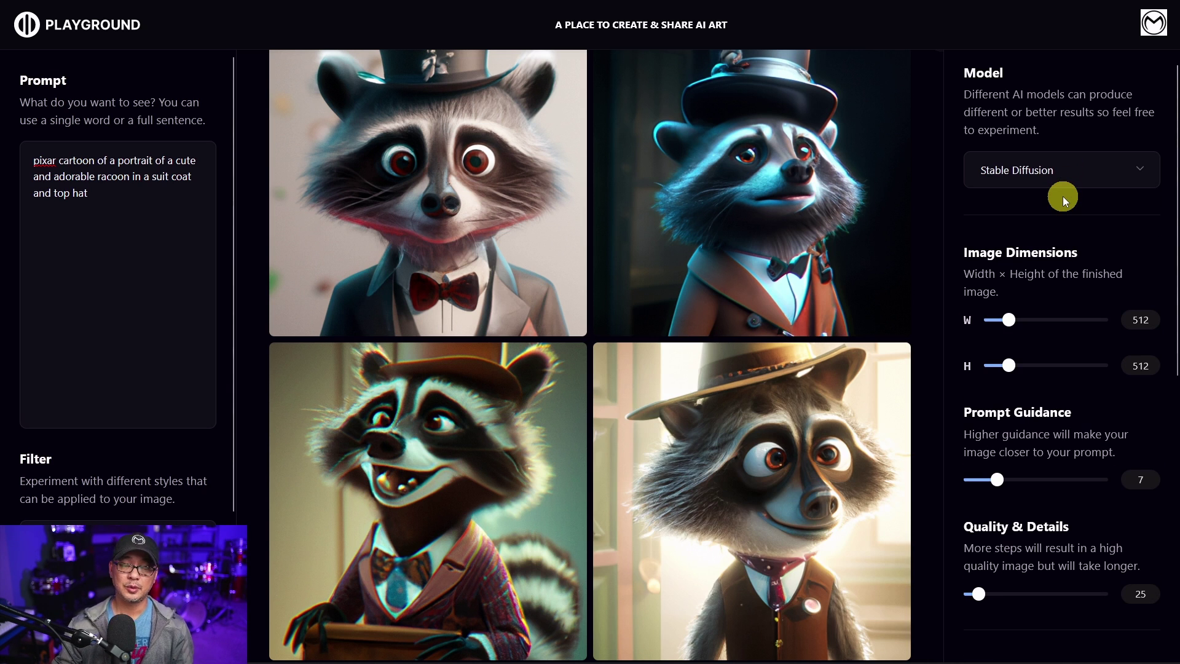